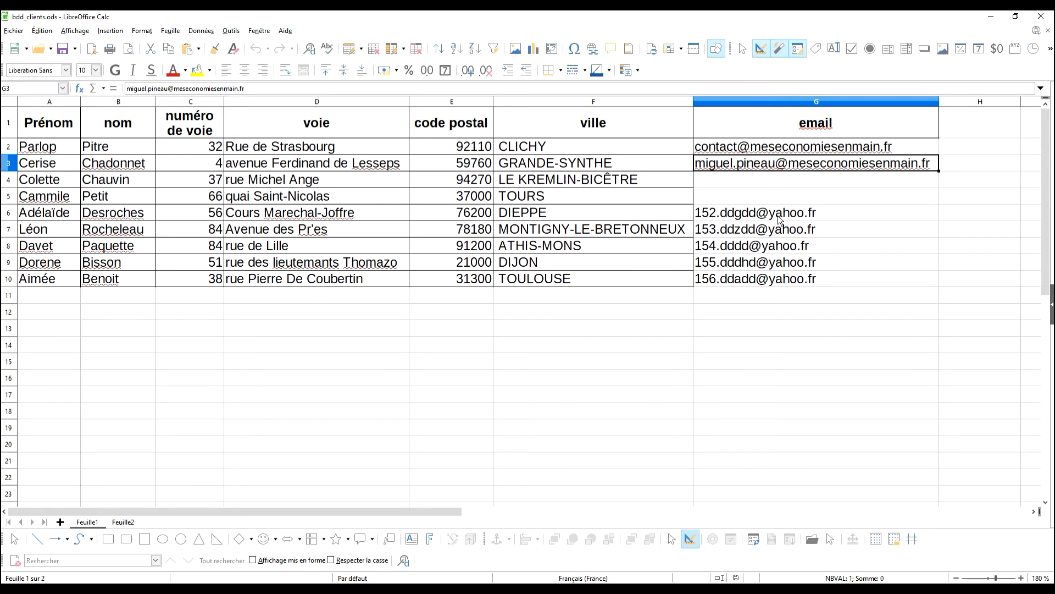
{"action": "left_click", "coordinate": [778, 215]}
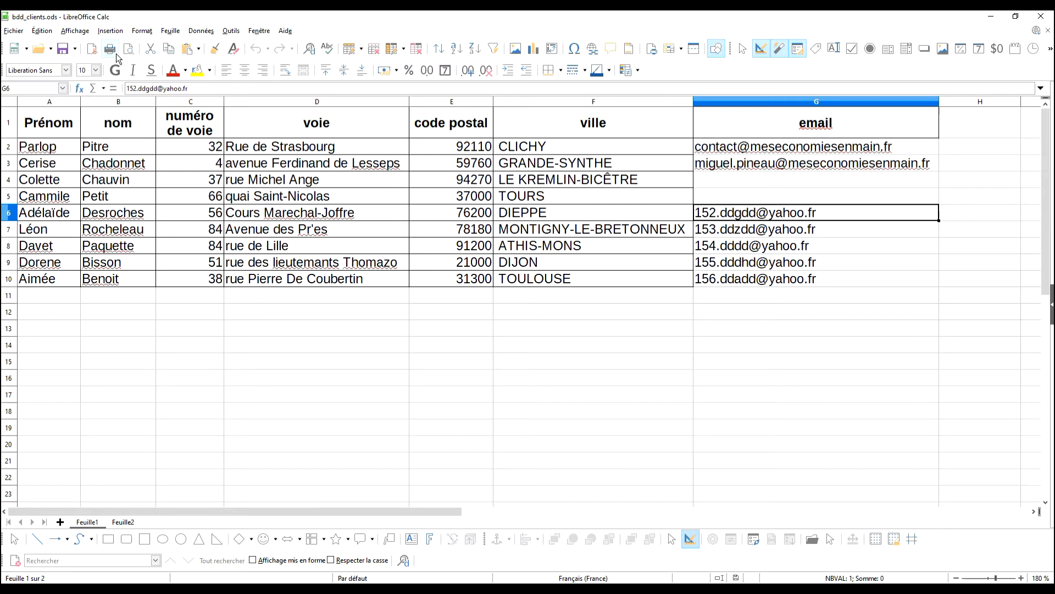
{"action": "left_click", "coordinate": [973, 123]}
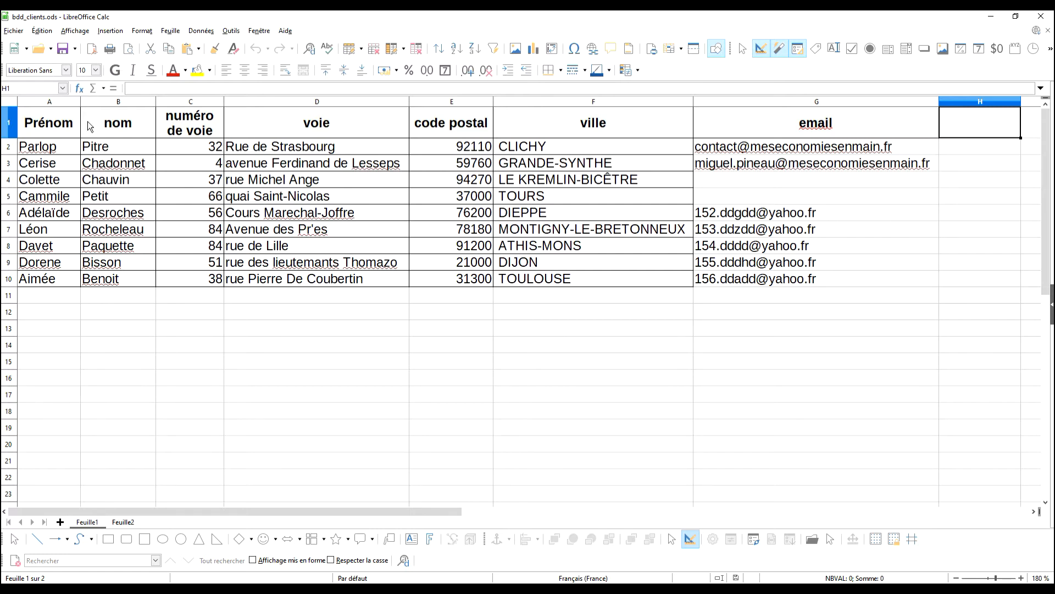
{"action": "left_click", "coordinate": [65, 55]}
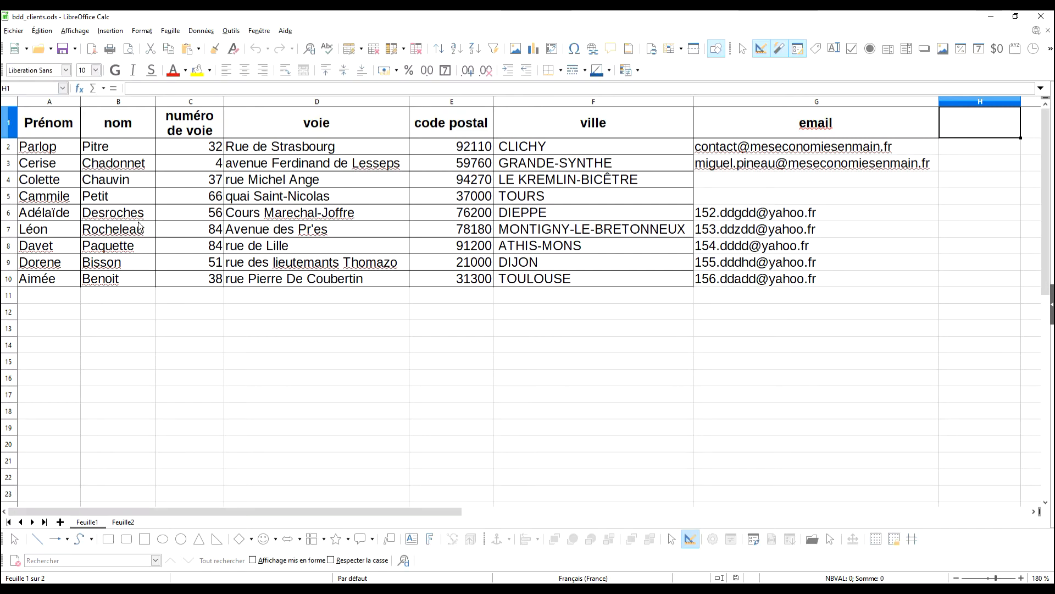
Create a new text document and paste the copied letter template into it as unformatted text.
{"action": "left_click", "coordinate": [26, 49]}
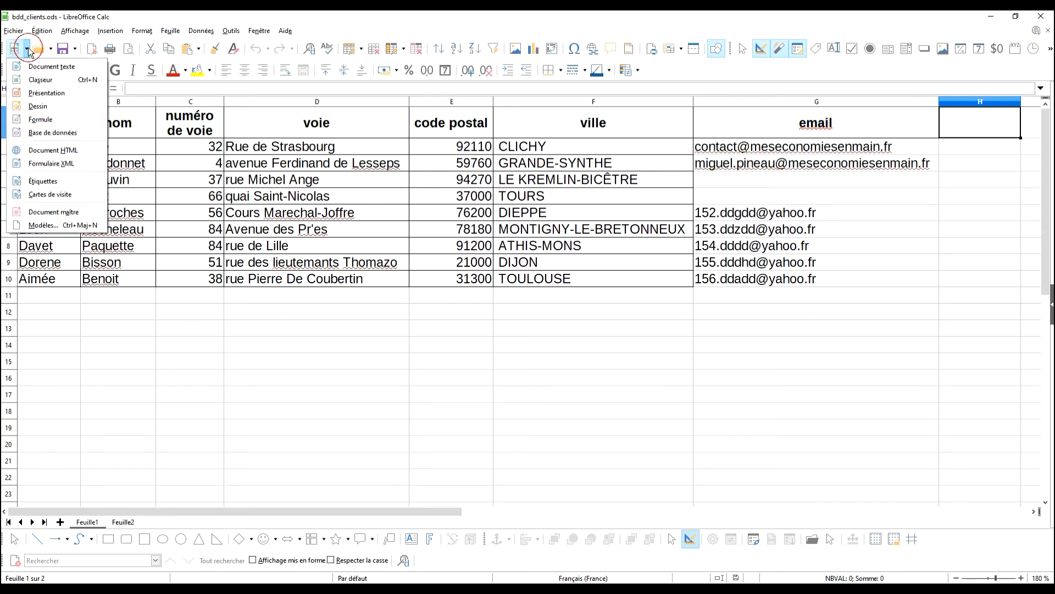
{"action": "left_click", "coordinate": [34, 71]}
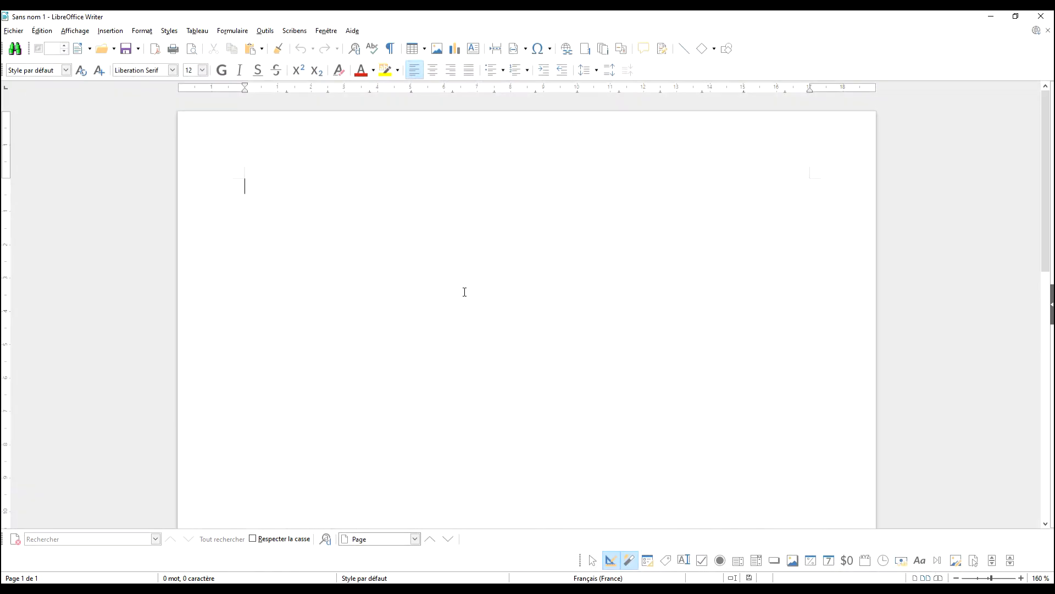
{"action": "right_click", "coordinate": [329, 212]}
{"action": "mouse_move", "coordinate": [413, 258]}
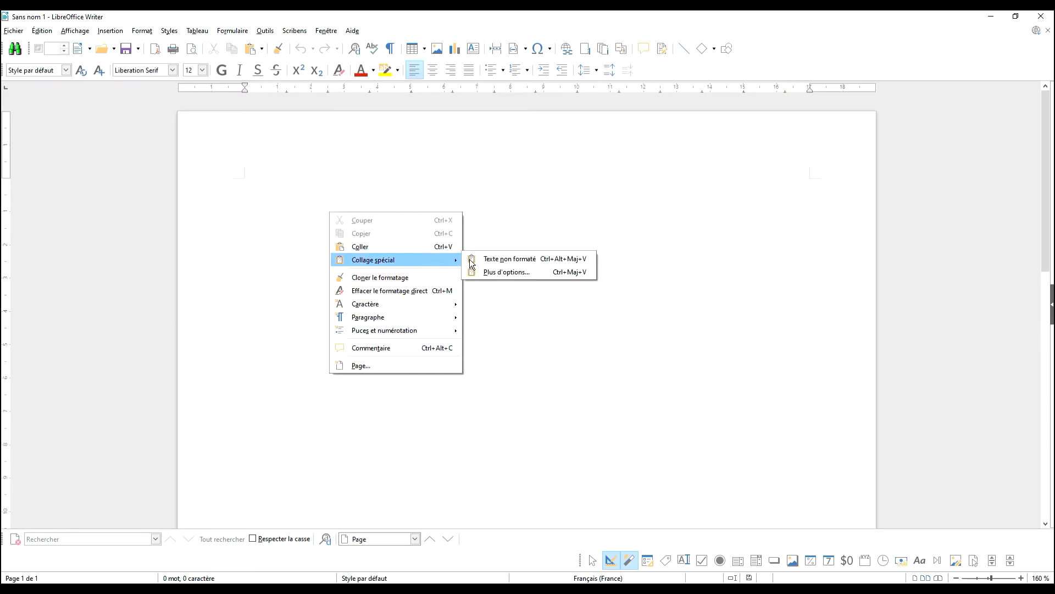
{"action": "left_click", "coordinate": [523, 258]}
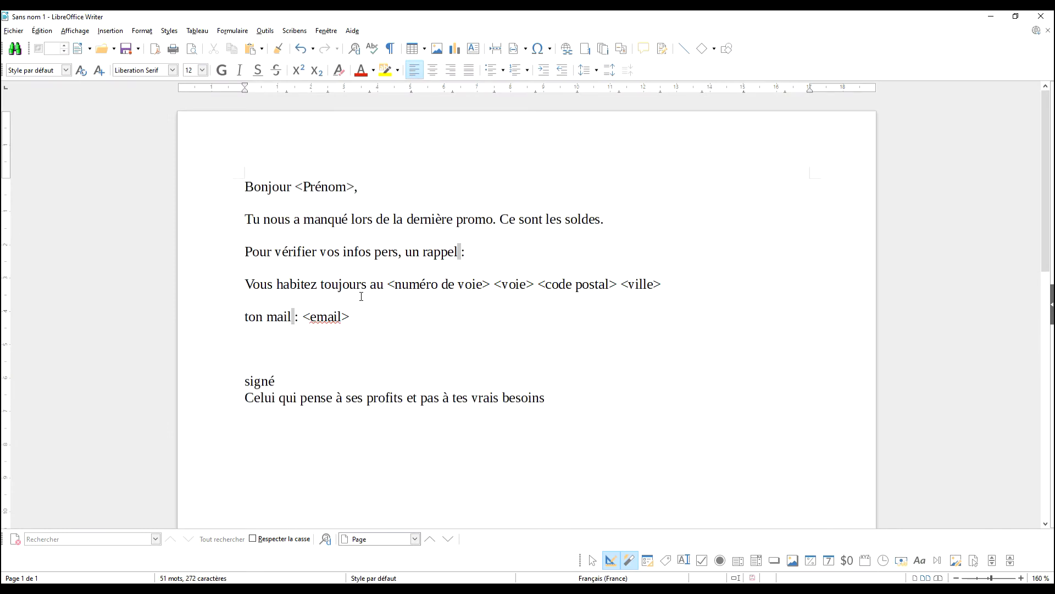
Make the <Prénom>, <numéro de voie>, <voie>, <code postal>, <ville> and <email> placeholders in the letter bold.
{"action": "left_click", "coordinate": [294, 340]}
{"action": "left_click_drag", "start_coordinate": [299, 188], "coordinate": [354, 188]}
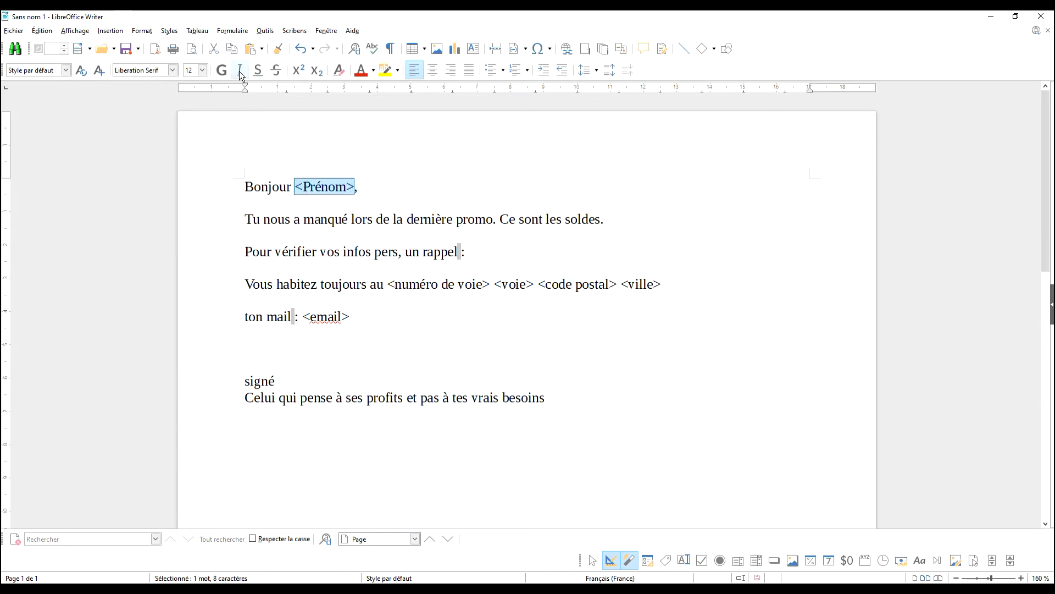
{"action": "left_click", "coordinate": [222, 70]}
{"action": "left_click_drag", "start_coordinate": [387, 286], "coordinate": [663, 285]}
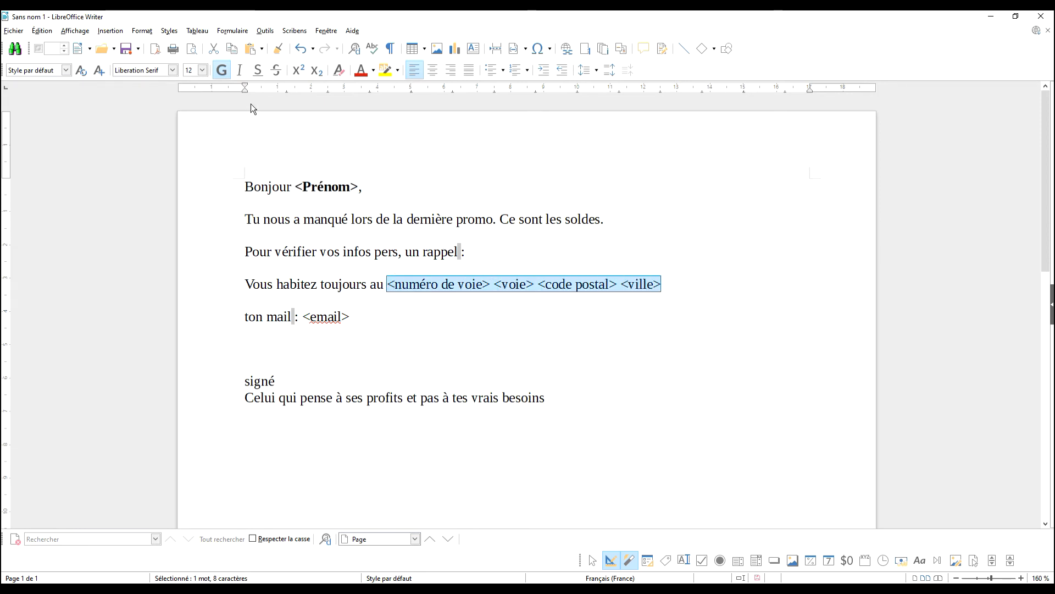
{"action": "left_click", "coordinate": [222, 70]}
{"action": "left_click_drag", "start_coordinate": [304, 317], "coordinate": [372, 315]}
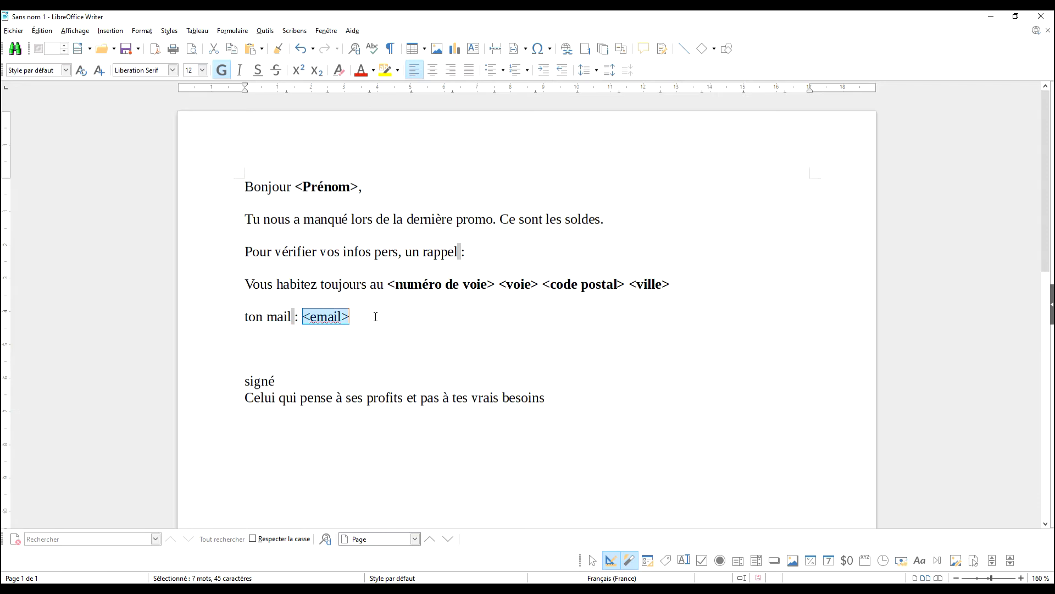
{"action": "left_click", "coordinate": [221, 70]}
Colour the word "soldes" in the letter's second line red.
{"action": "double_click", "coordinate": [566, 215]}
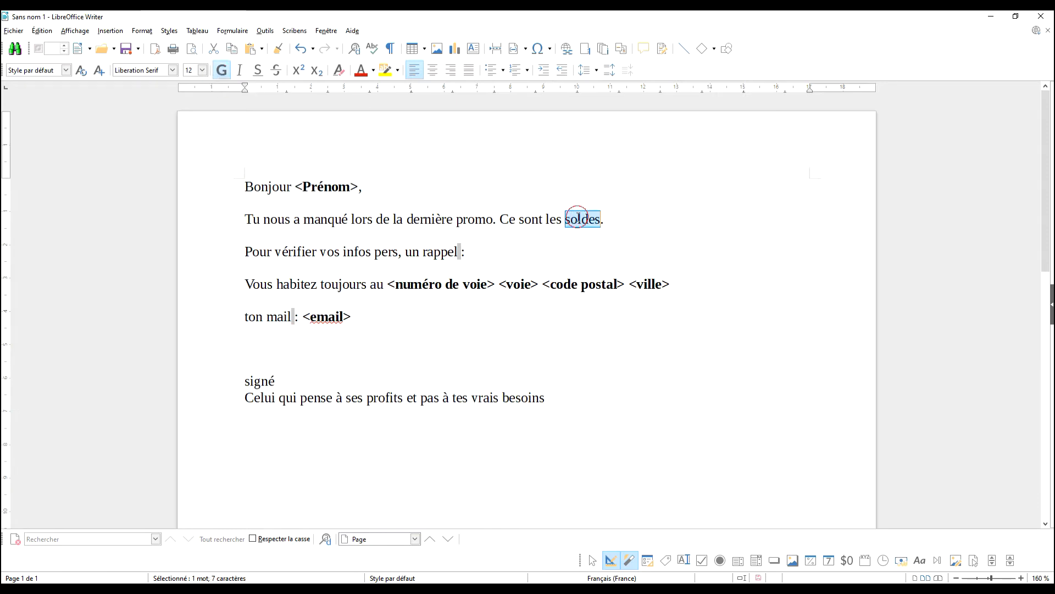
{"action": "left_click", "coordinate": [473, 202]}
{"action": "left_click", "coordinate": [419, 316]}
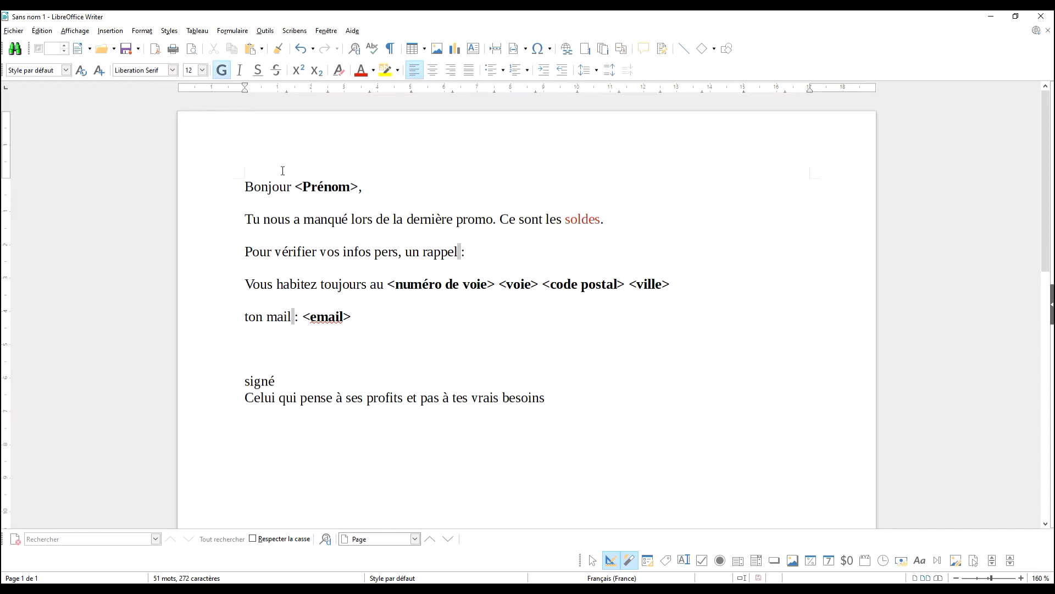
Add the bdd_clients spreadsheet as a database source for the letter's mail merge fields.
{"action": "left_click", "coordinate": [104, 33]}
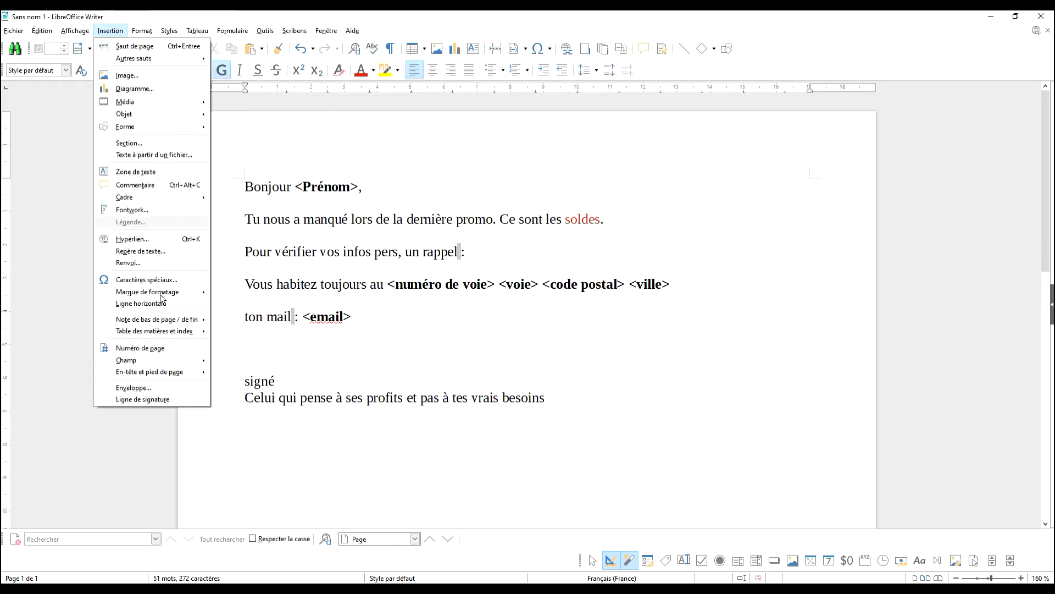
{"action": "mouse_move", "coordinate": [183, 362]}
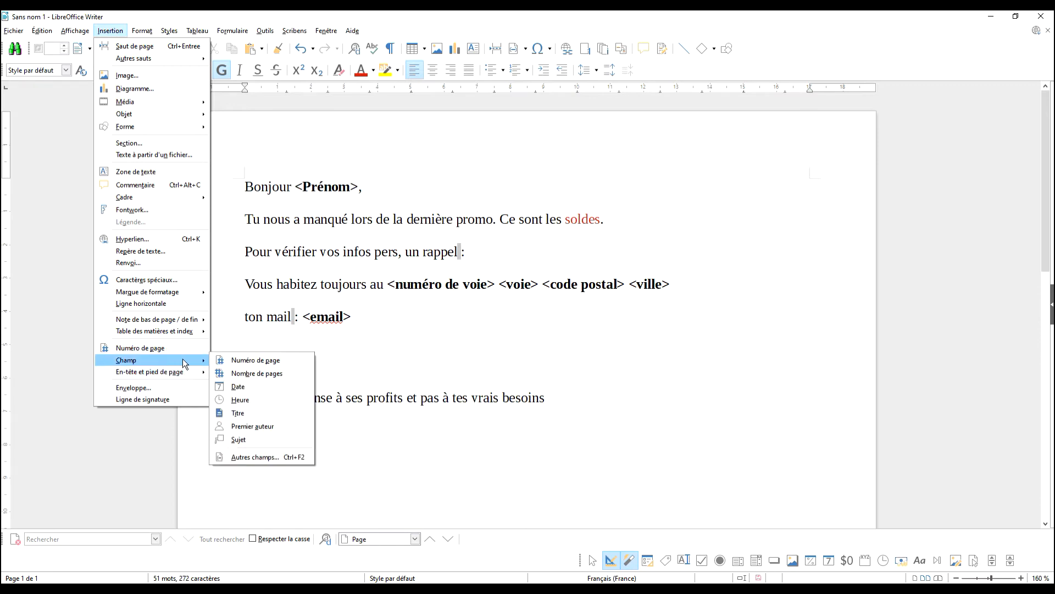
{"action": "left_click", "coordinate": [261, 459]}
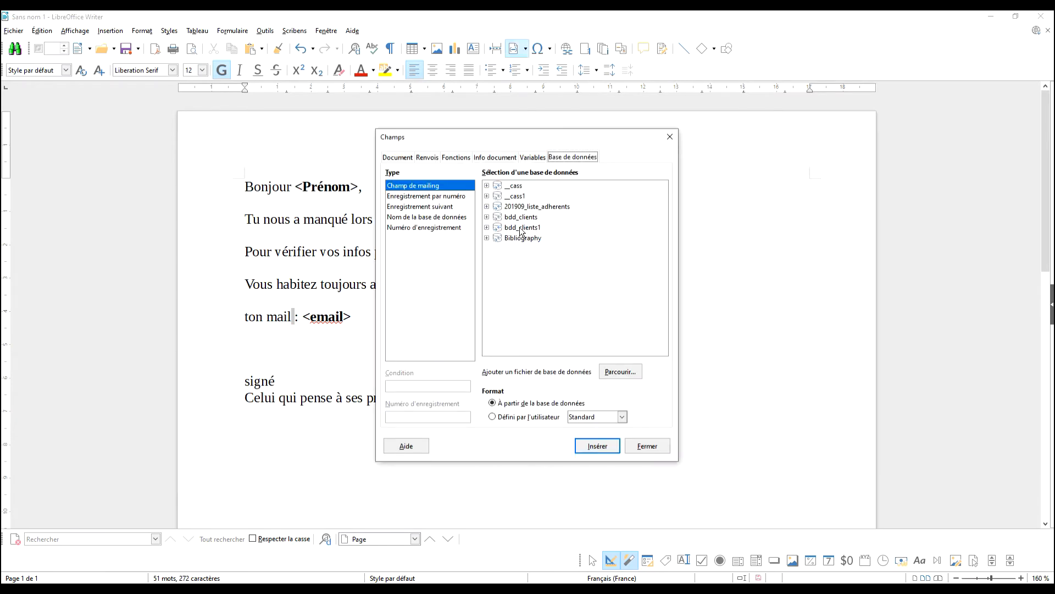
{"action": "left_click", "coordinate": [620, 372]}
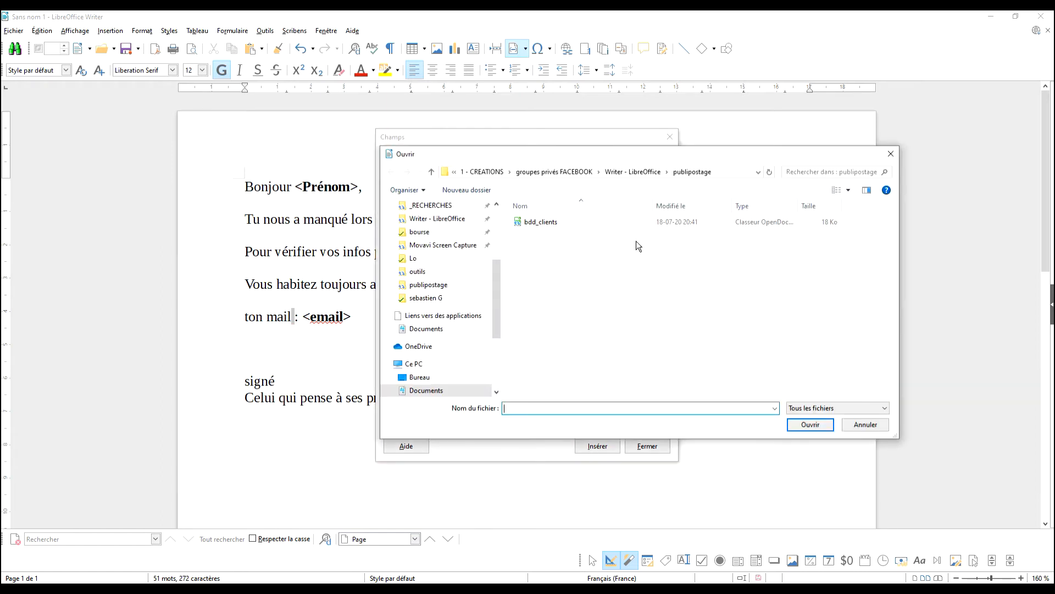
{"action": "double_click", "coordinate": [536, 222]}
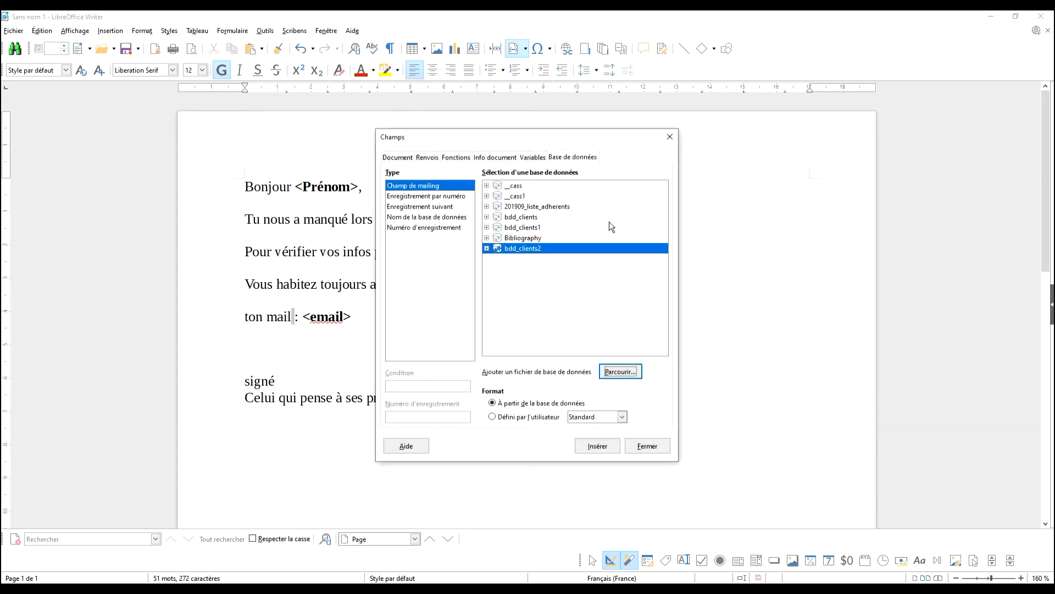
Replace the <Prénom> placeholder in the greeting with the Prénom mail merge field from Feuille1 of bdd_clients2.
{"action": "left_click", "coordinate": [487, 249]}
{"action": "left_click", "coordinate": [498, 259]}
{"action": "left_click", "coordinate": [528, 260]}
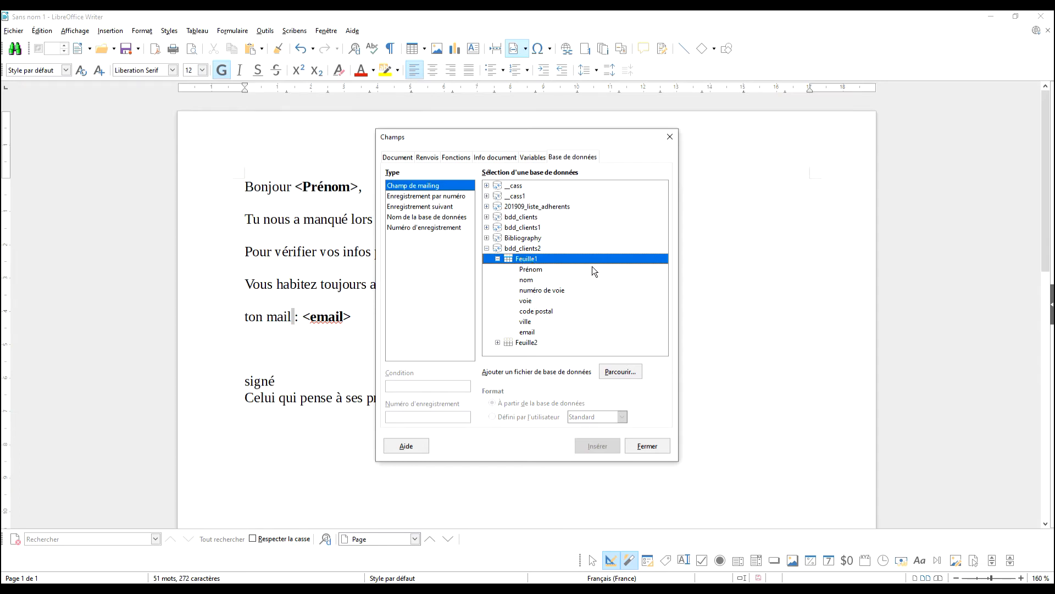
{"action": "left_click_drag", "start_coordinate": [504, 138], "coordinate": [827, 137]}
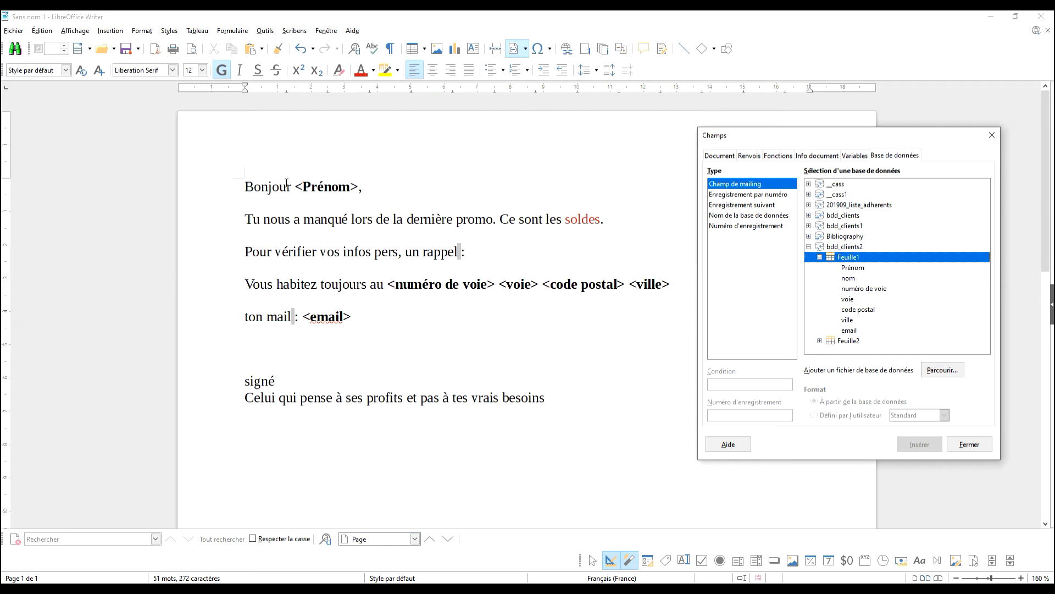
{"action": "left_click_drag", "start_coordinate": [296, 188], "coordinate": [366, 189]}
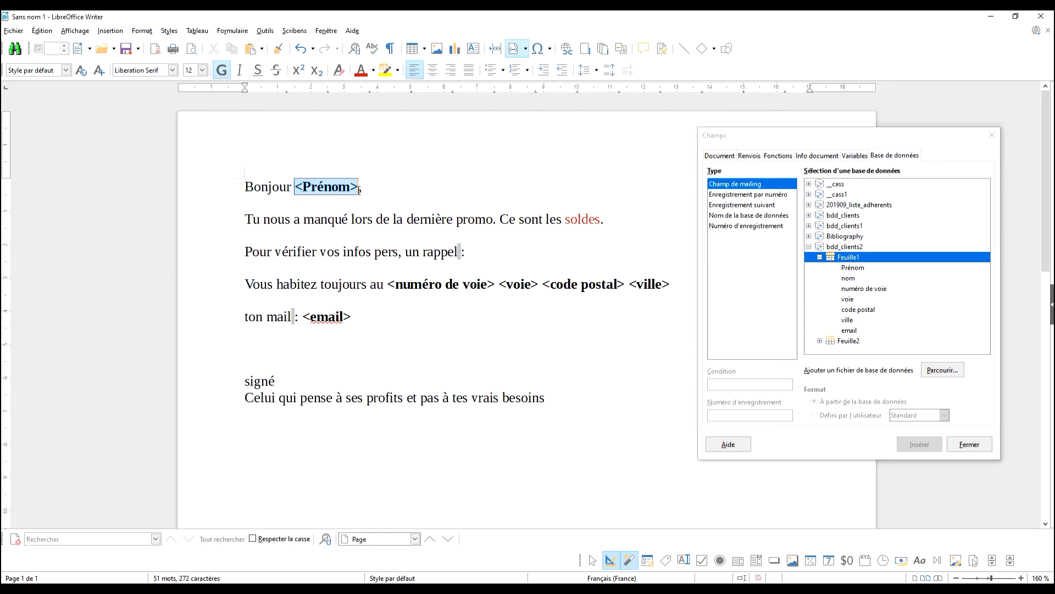
{"action": "left_click", "coordinate": [853, 268]}
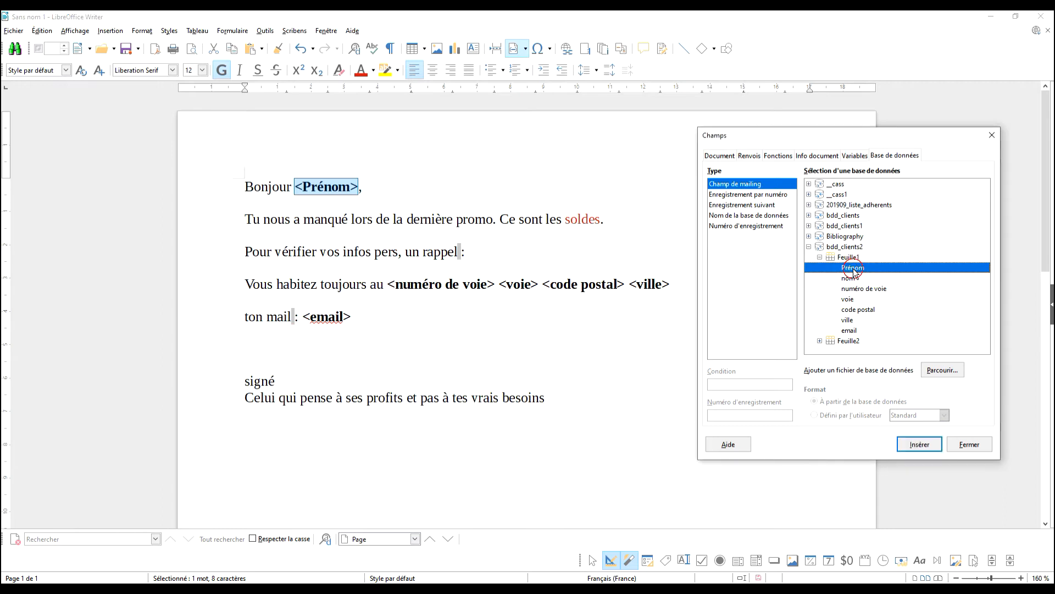
{"action": "double_click", "coordinate": [853, 268]}
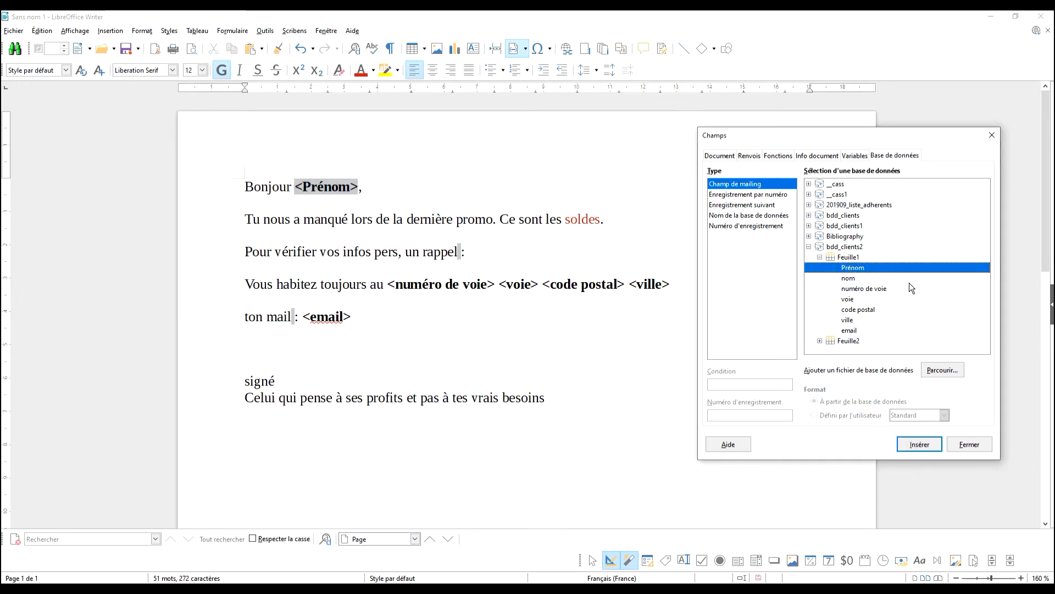
Replace the address placeholders with the numéro de voie, voie, code postal and ville mail merge fields, separated by spaces.
{"action": "left_click_drag", "start_coordinate": [388, 283], "coordinate": [674, 288]}
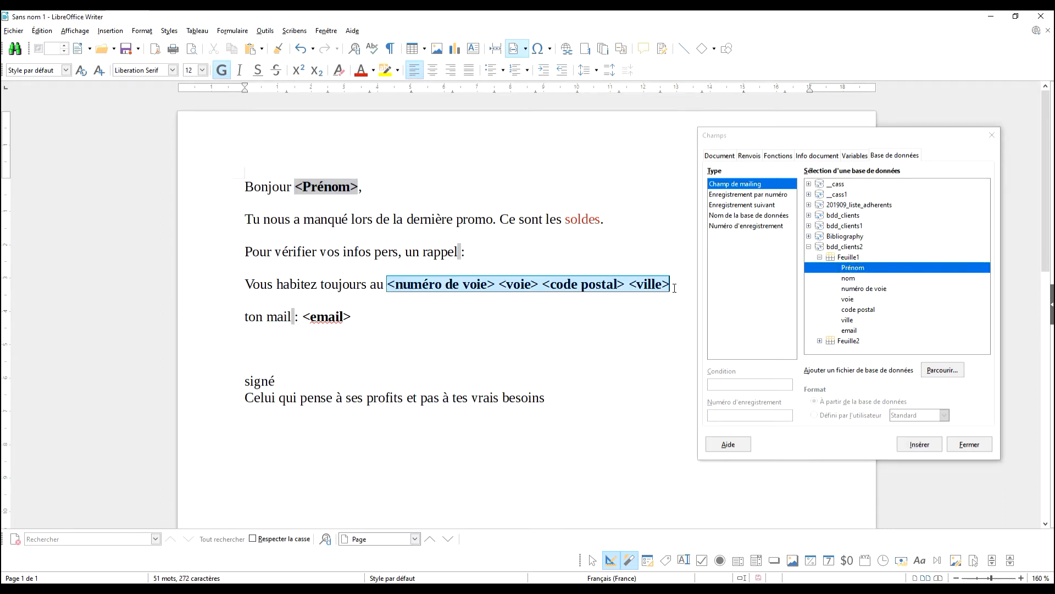
{"action": "left_click", "coordinate": [851, 289]}
{"action": "double_click", "coordinate": [849, 289]}
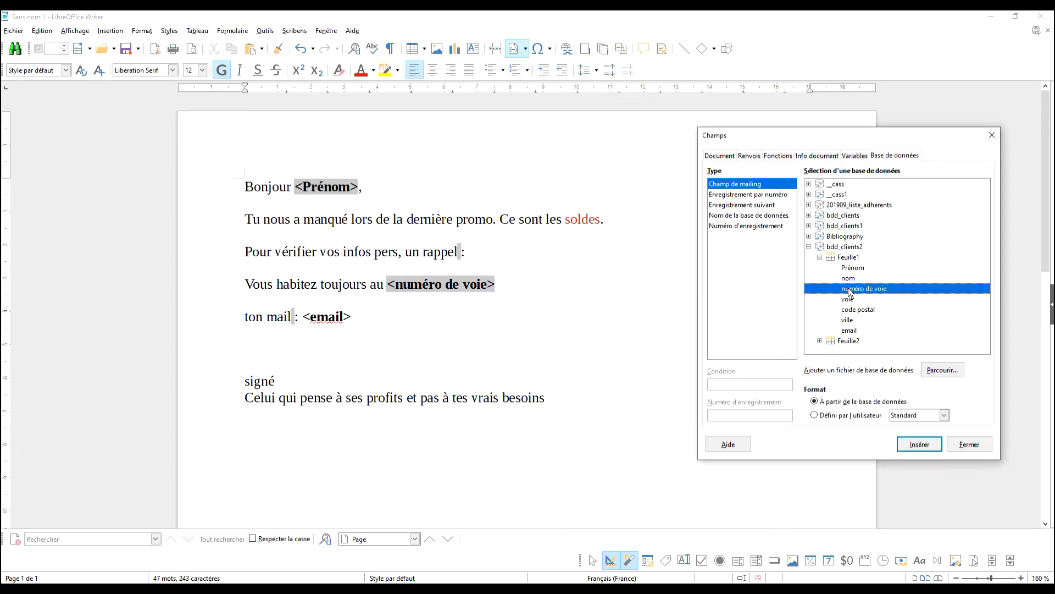
{"action": "left_click", "coordinate": [502, 281]}
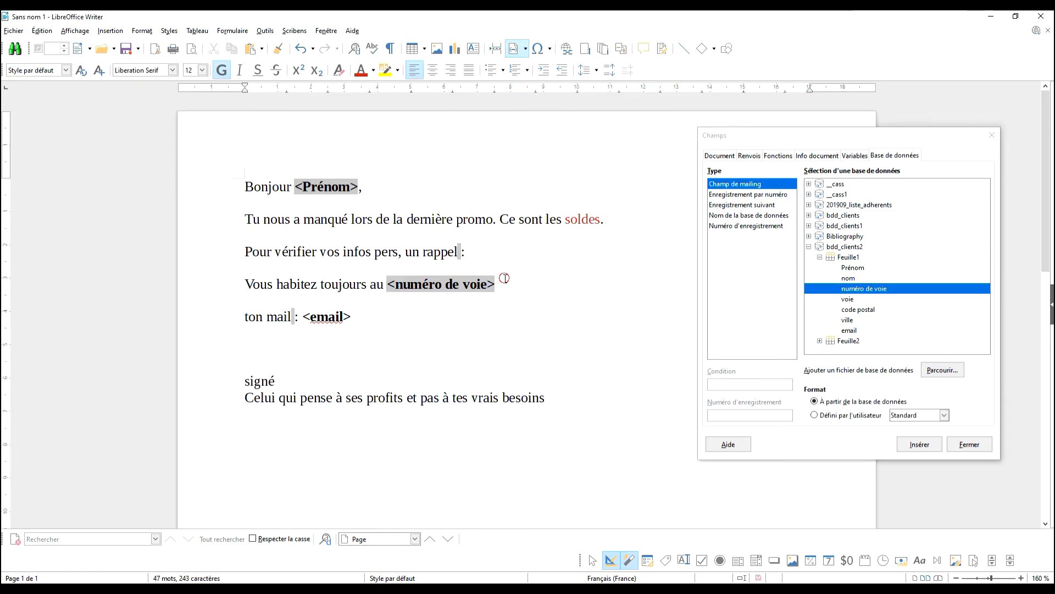
{"action": "left_click", "coordinate": [847, 300]}
{"action": "double_click", "coordinate": [847, 300]}
{"action": "left_click", "coordinate": [565, 283]}
{"action": "left_click", "coordinate": [859, 309]}
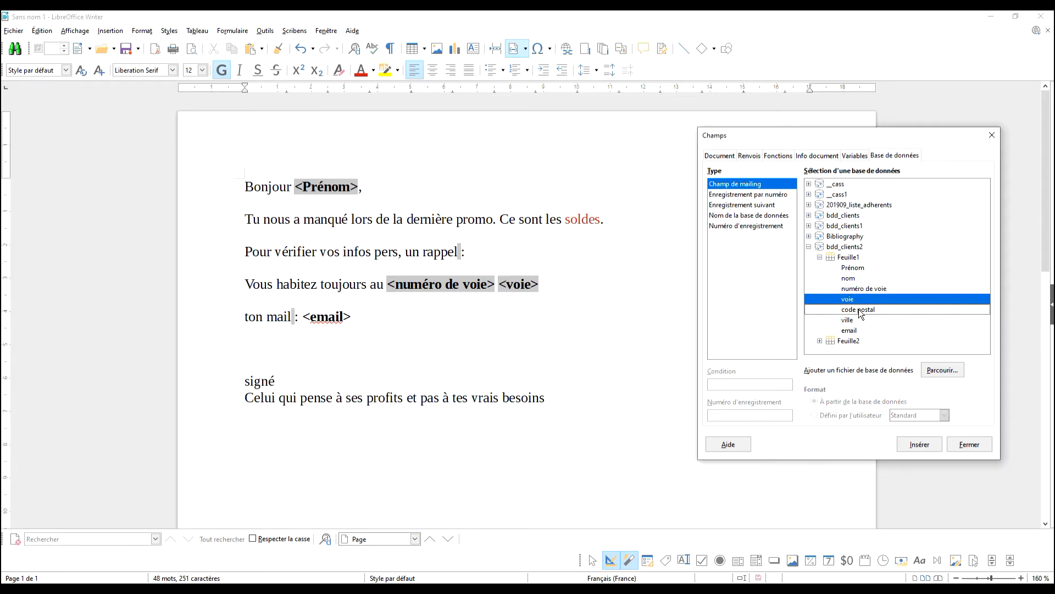
{"action": "double_click", "coordinate": [859, 309]}
{"action": "left_click", "coordinate": [655, 284]}
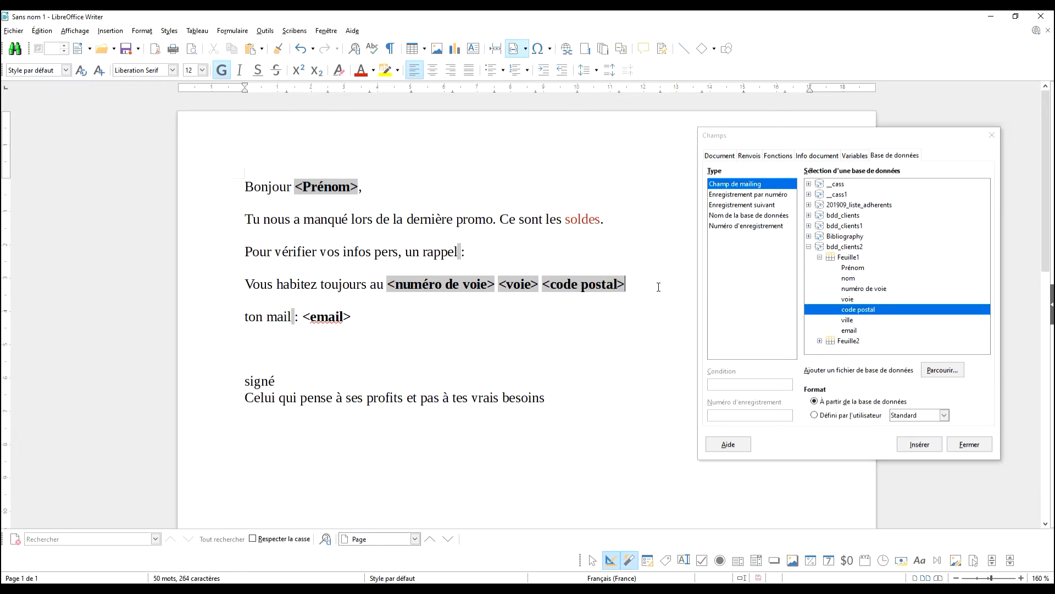
{"action": "left_click", "coordinate": [847, 320]}
{"action": "double_click", "coordinate": [847, 319]}
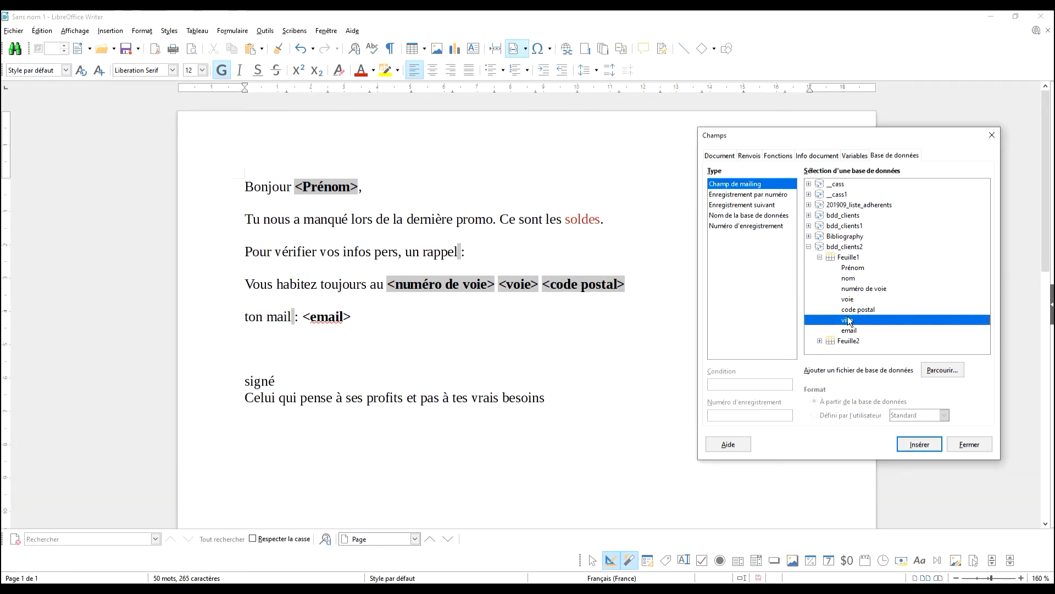
Replace the <email> placeholder with the email mail merge field and close the Fields dialog.
{"action": "left_click", "coordinate": [304, 319]}
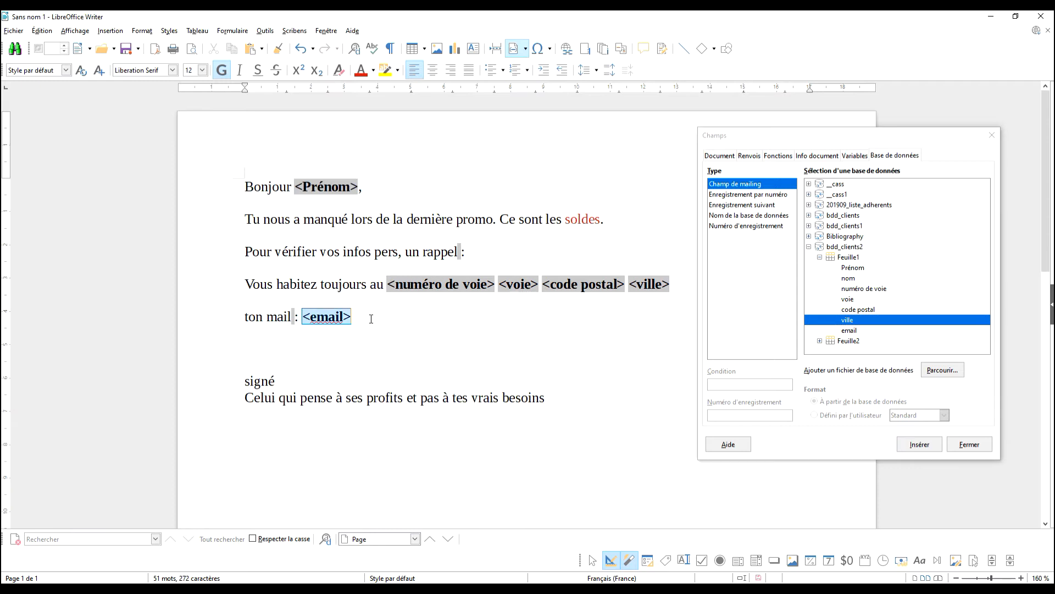
{"action": "left_click", "coordinate": [853, 330]}
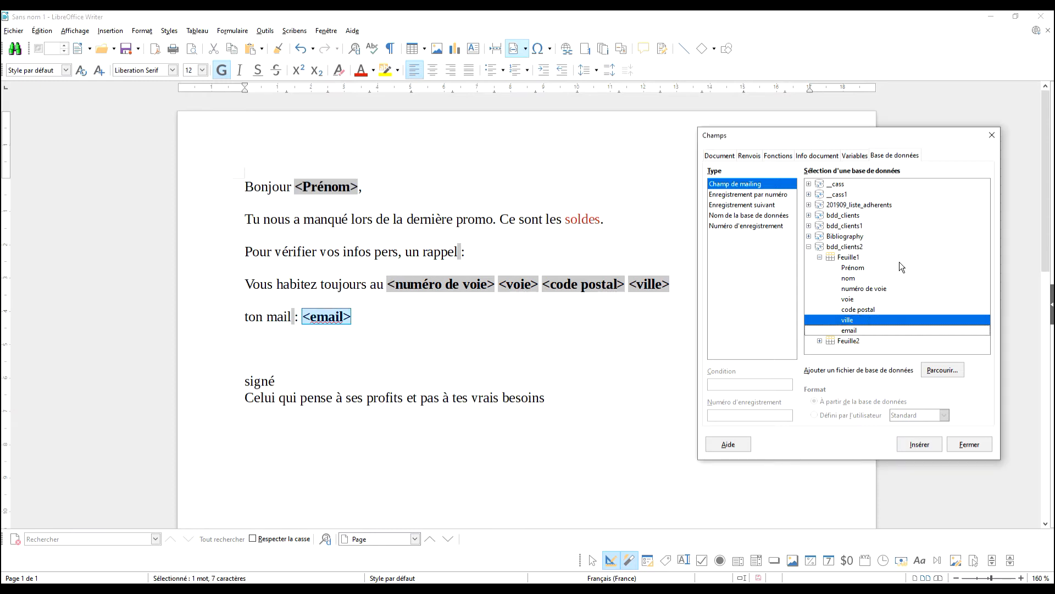
{"action": "left_click", "coordinate": [970, 444]}
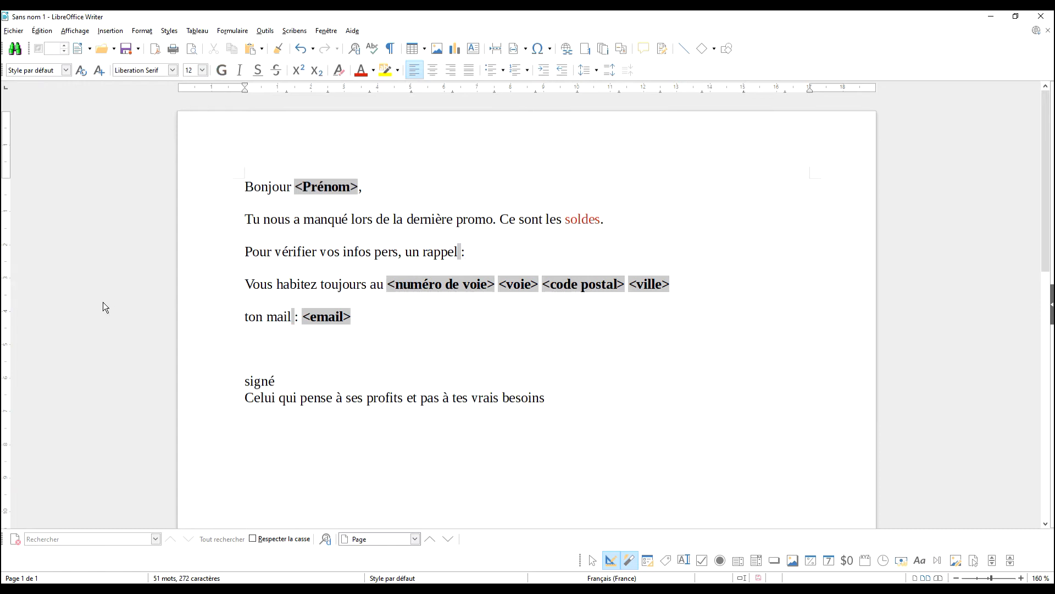
Open the LibreOffice Writer mail merge e-mail options and review the SMTP settings and the outgoing server authentication.
{"action": "left_click", "coordinate": [261, 32]}
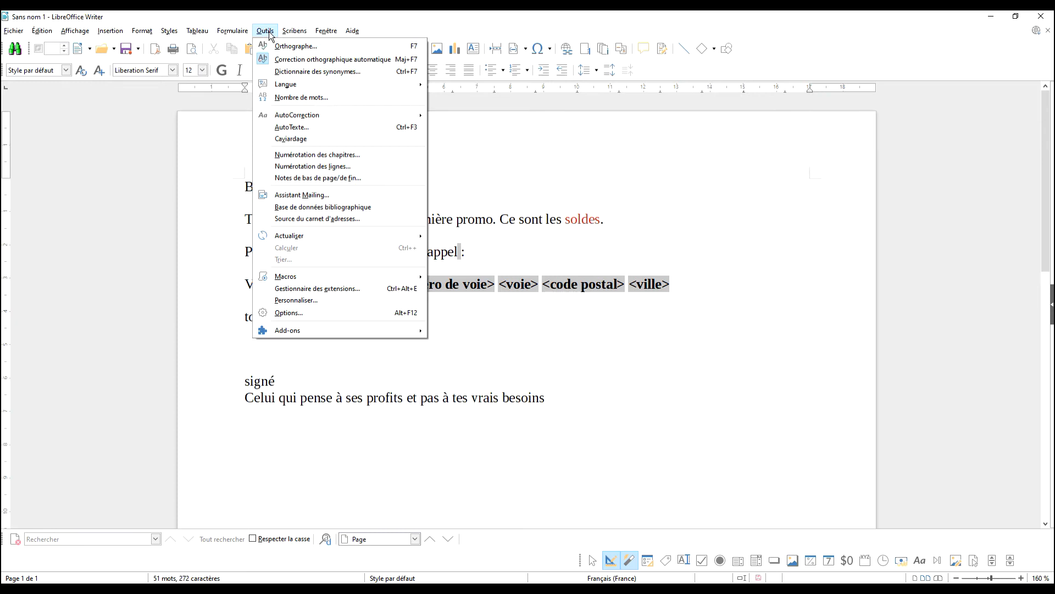
{"action": "left_click", "coordinate": [330, 312]}
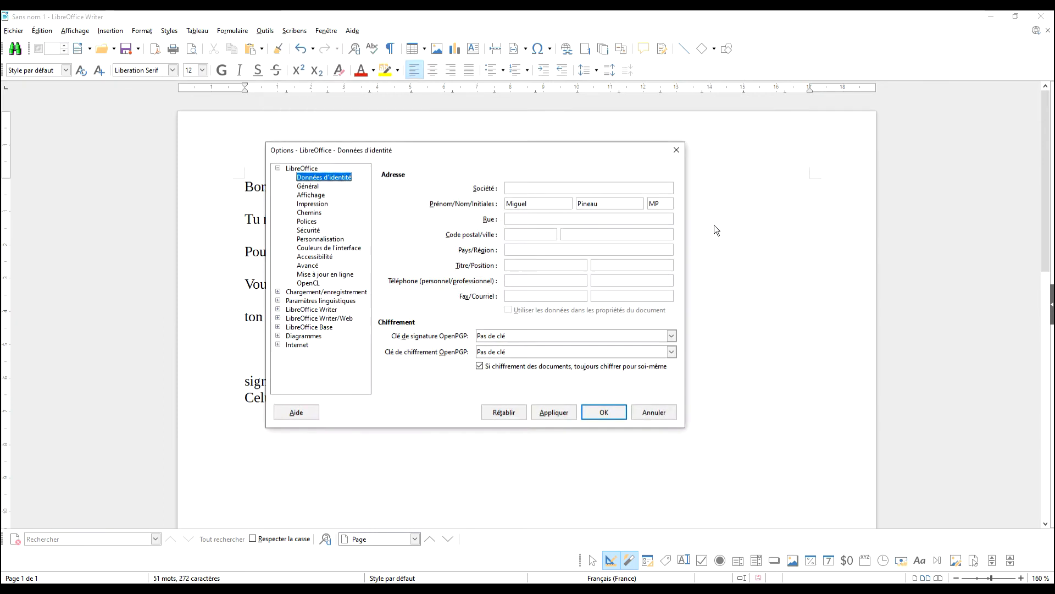
{"action": "left_click", "coordinate": [278, 309]}
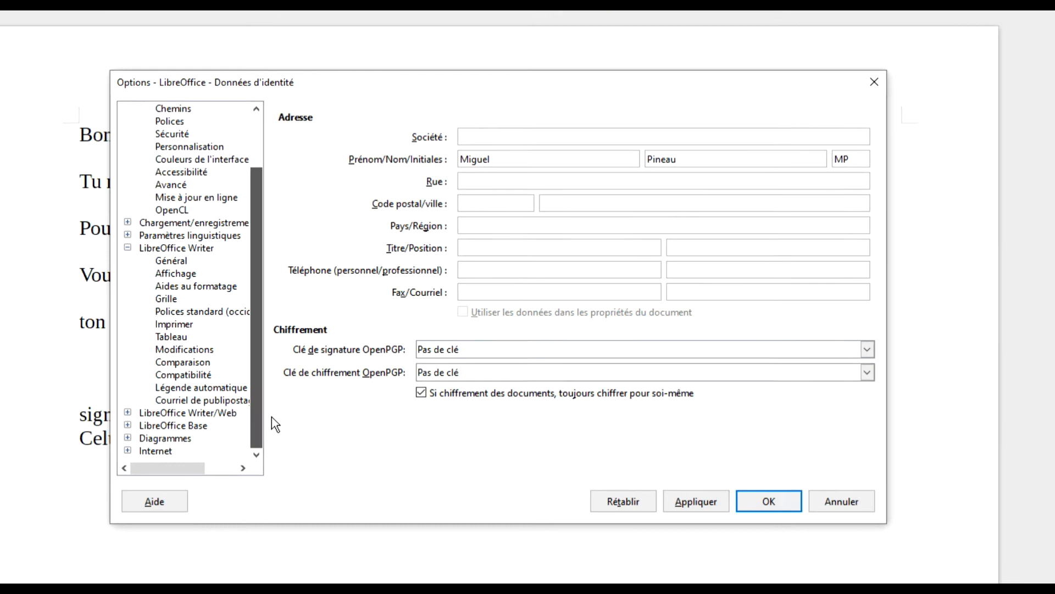
{"action": "left_click", "coordinate": [211, 400]}
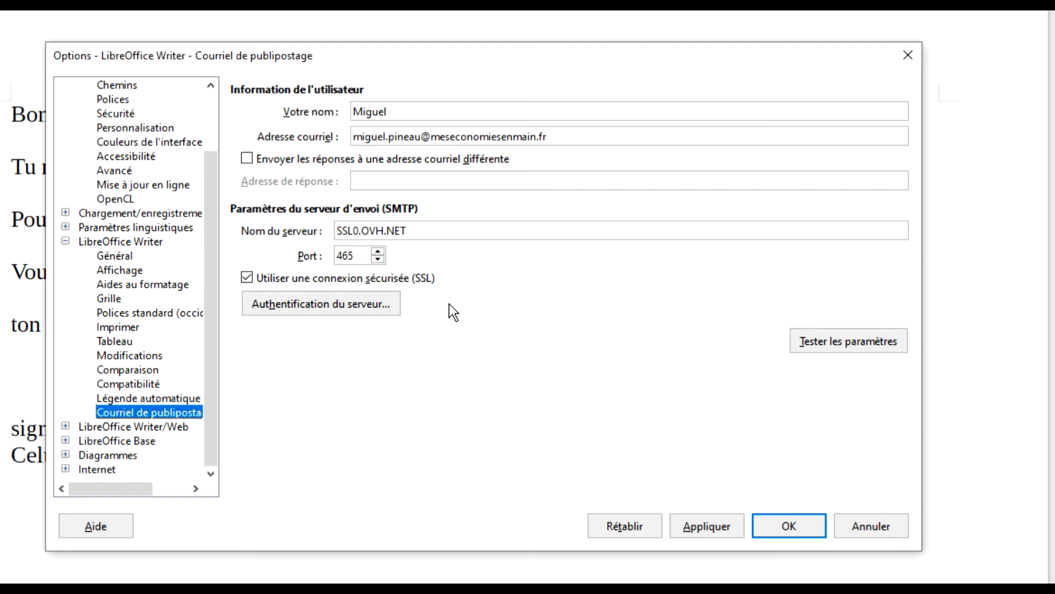
{"action": "left_click", "coordinate": [349, 304]}
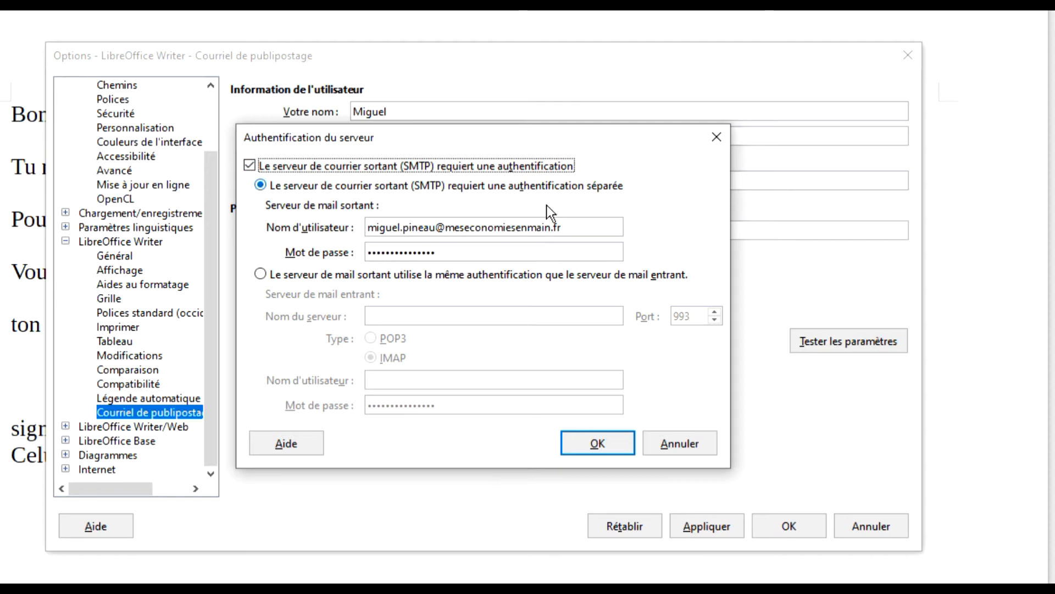
{"action": "left_click", "coordinate": [677, 441]}
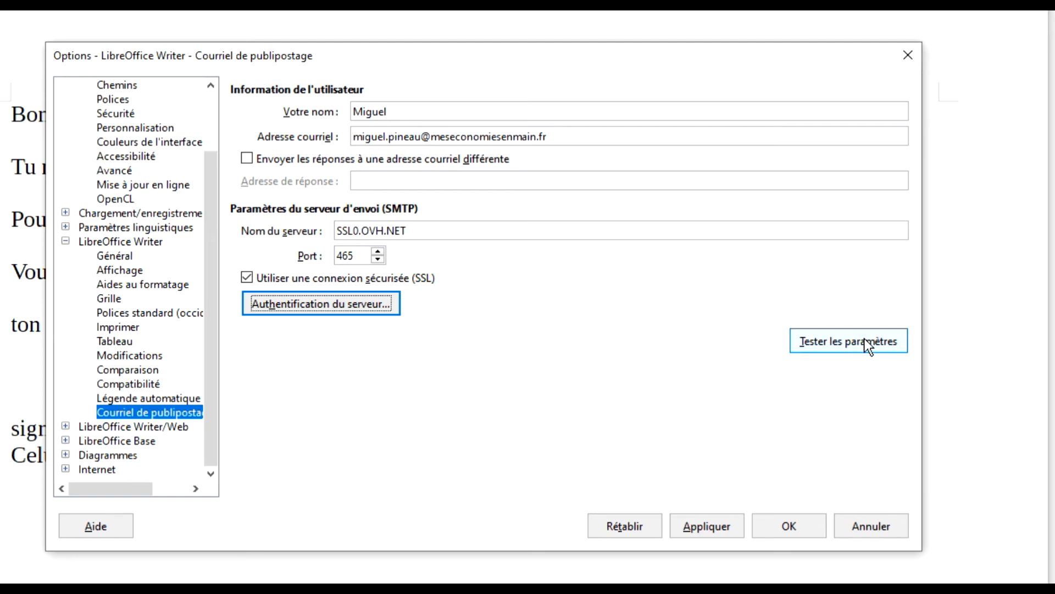
Test the mail merge e-mail account settings, close the test and confirm the options.
{"action": "left_click", "coordinate": [865, 340]}
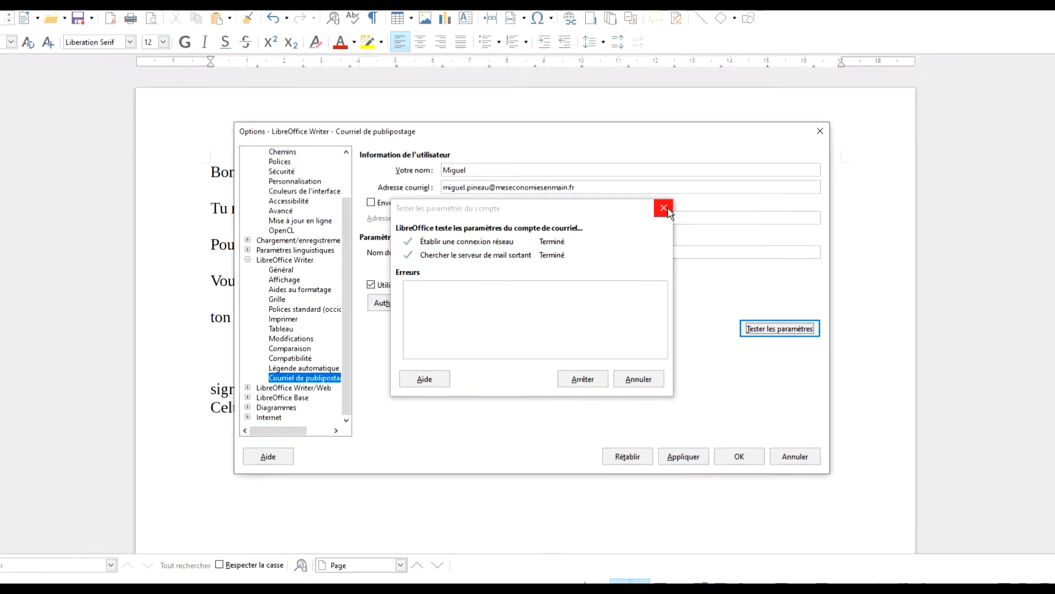
{"action": "left_click", "coordinate": [664, 208]}
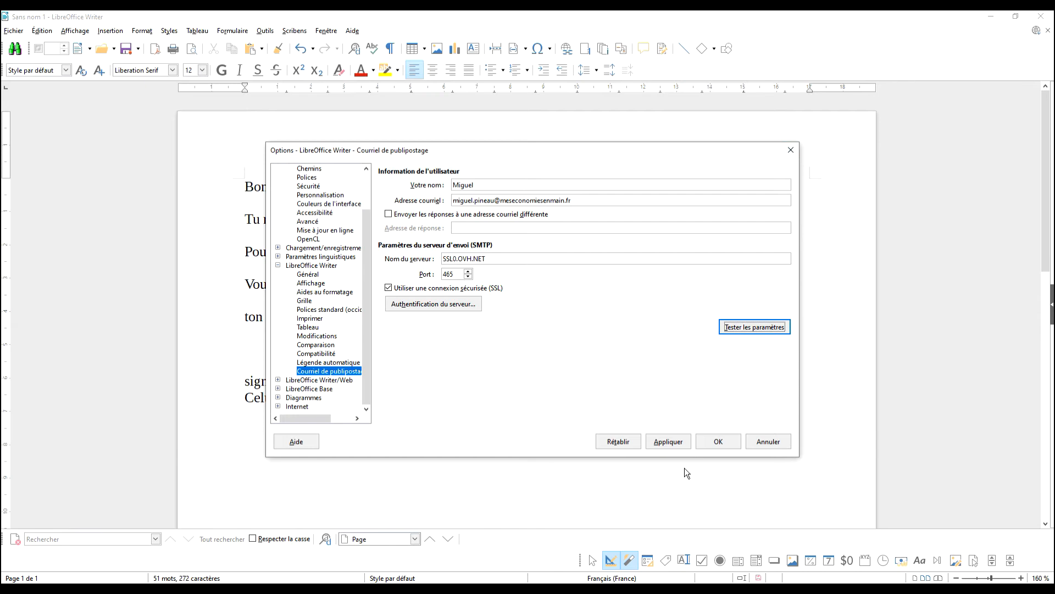
{"action": "left_click", "coordinate": [719, 442]}
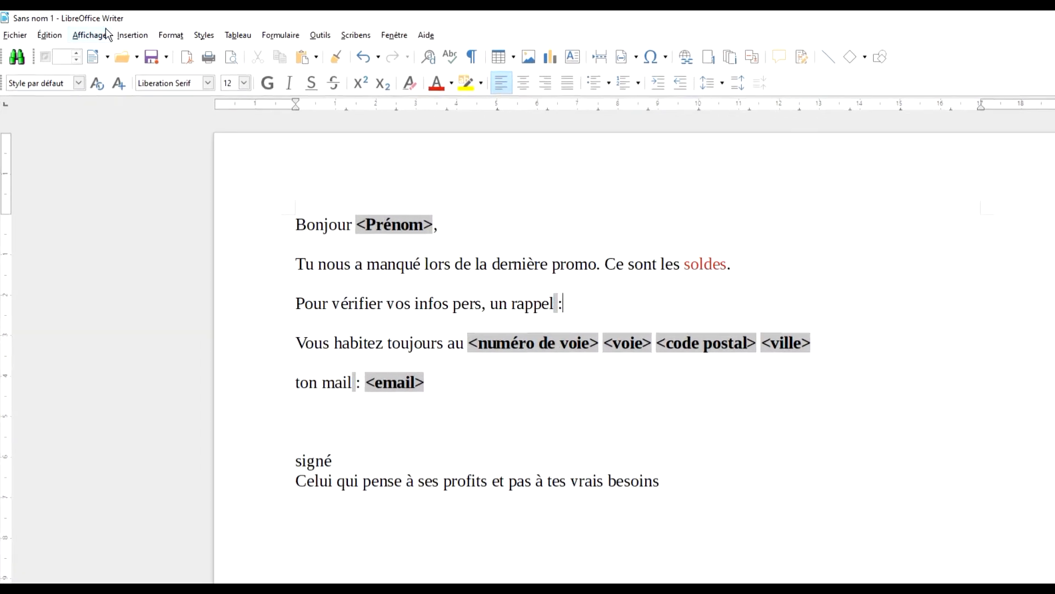
Display the Mailing toolbar.
{"action": "left_click", "coordinate": [108, 40]}
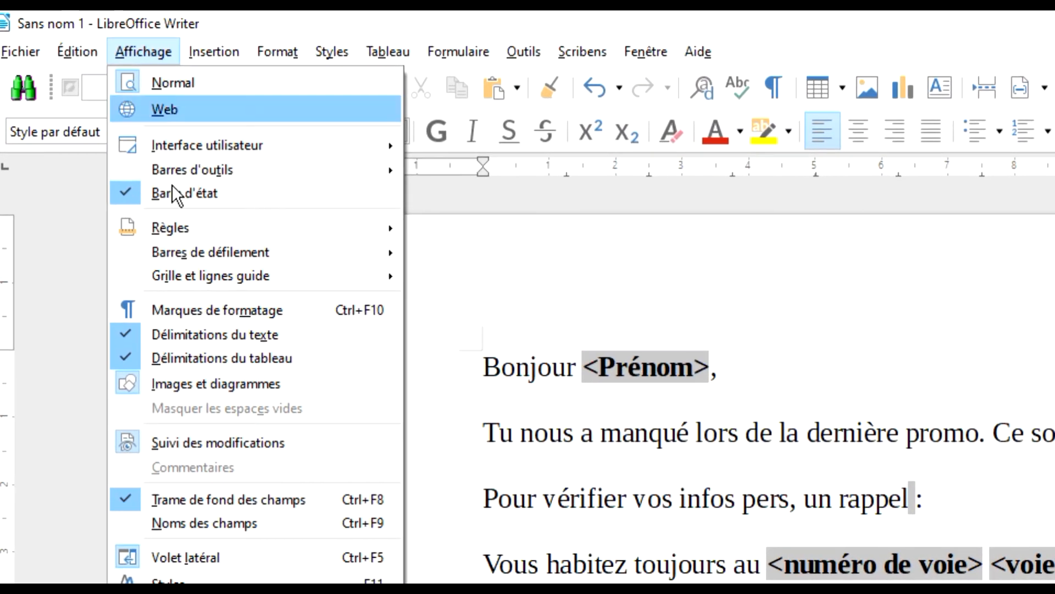
{"action": "mouse_move", "coordinate": [271, 170]}
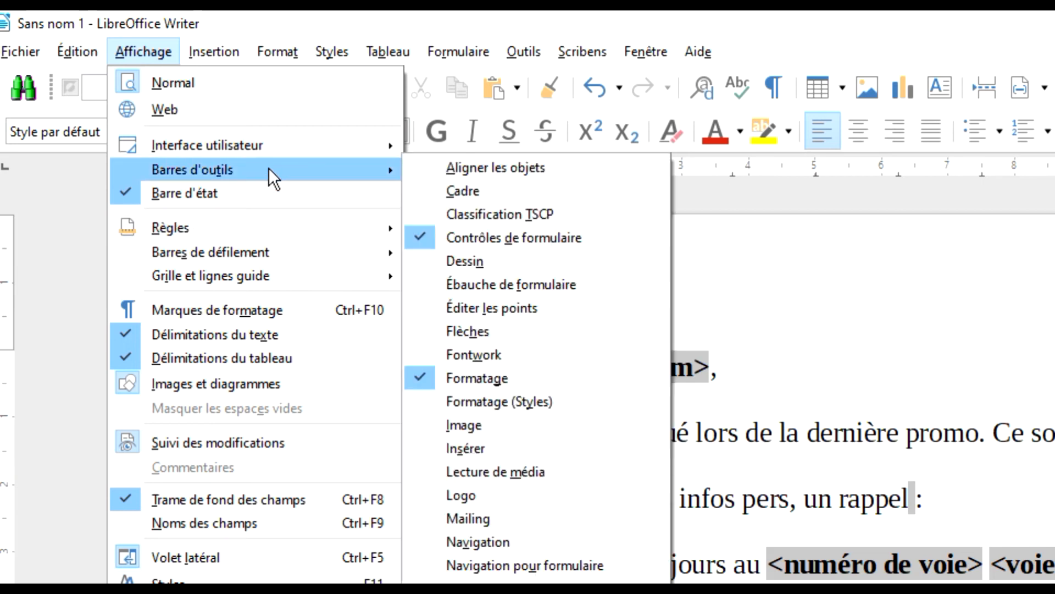
{"action": "left_click", "coordinate": [494, 519]}
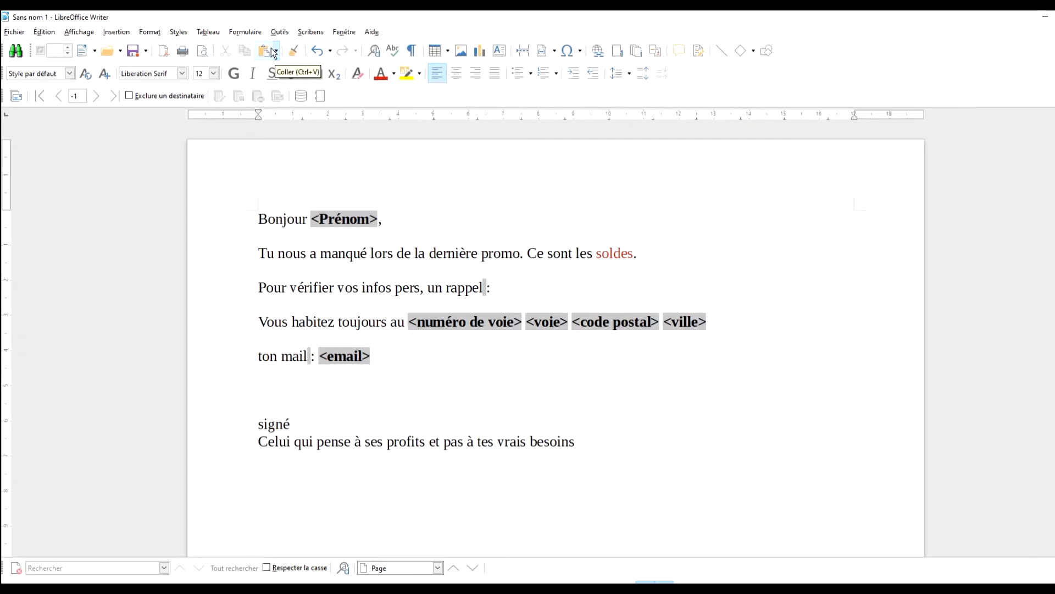
Set up the mail merge in the wizard with the active document as base and Courriel as document type, and finish it.
{"action": "left_click", "coordinate": [20, 56]}
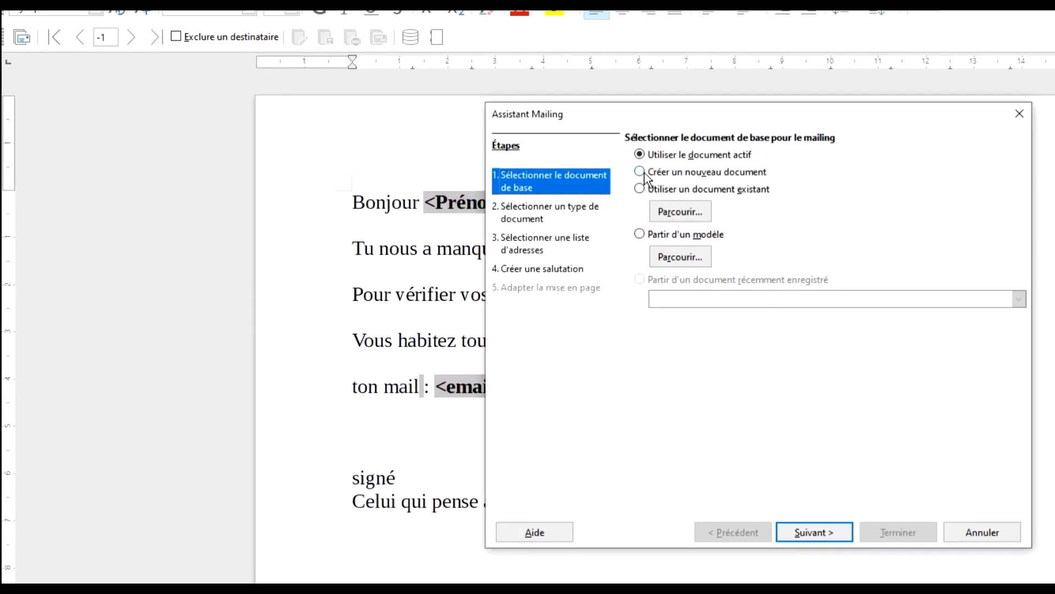
{"action": "left_click", "coordinate": [579, 212]}
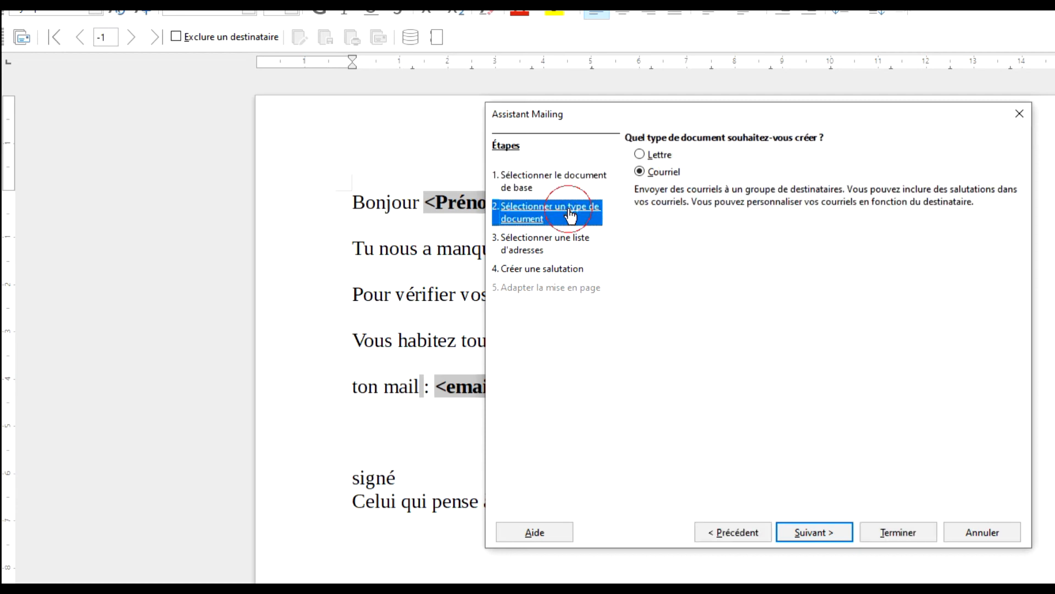
{"action": "left_click", "coordinate": [659, 174]}
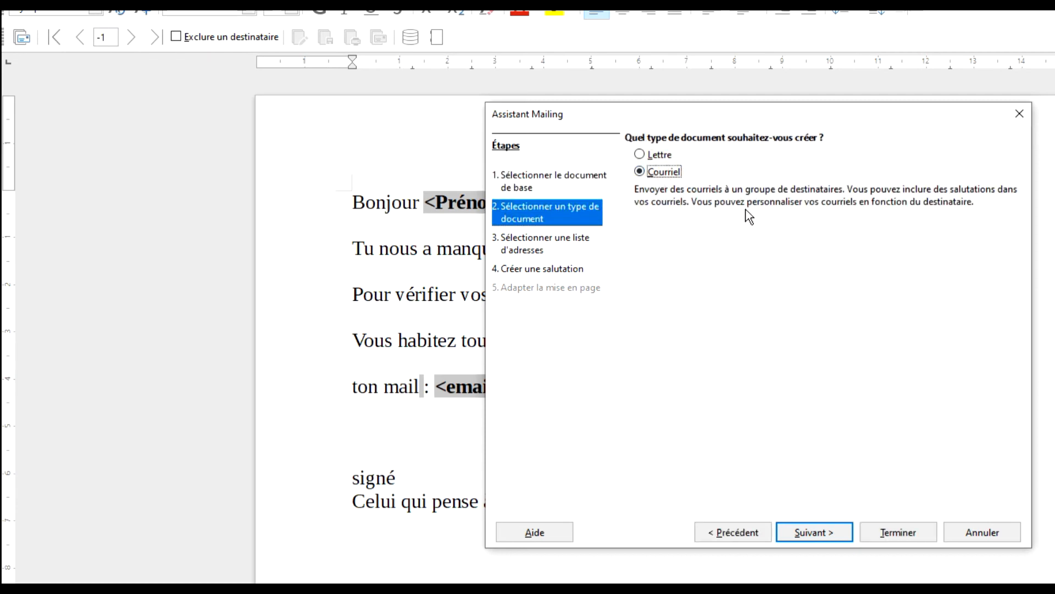
{"action": "left_click", "coordinate": [898, 532]}
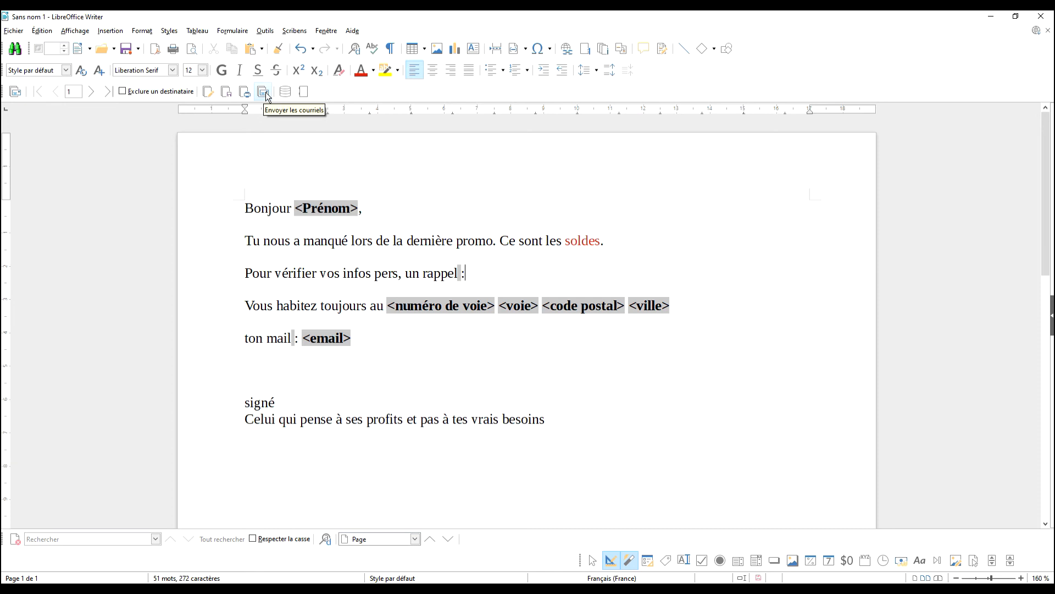
Open the e-mail sending options for the merged document and set the recipient field to email.
{"action": "left_click", "coordinate": [266, 91]}
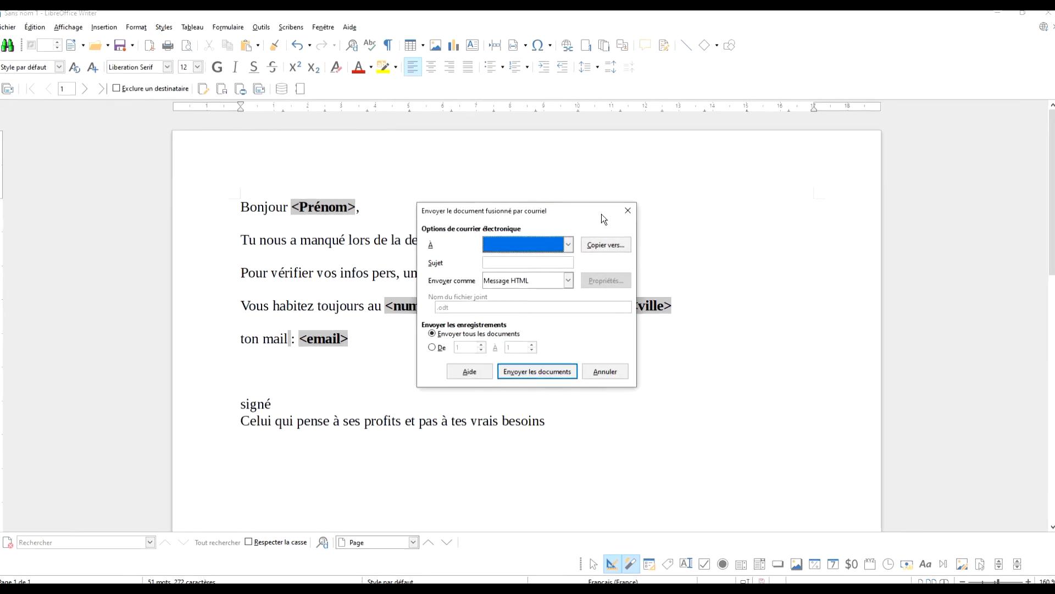
{"action": "left_click", "coordinate": [521, 246]}
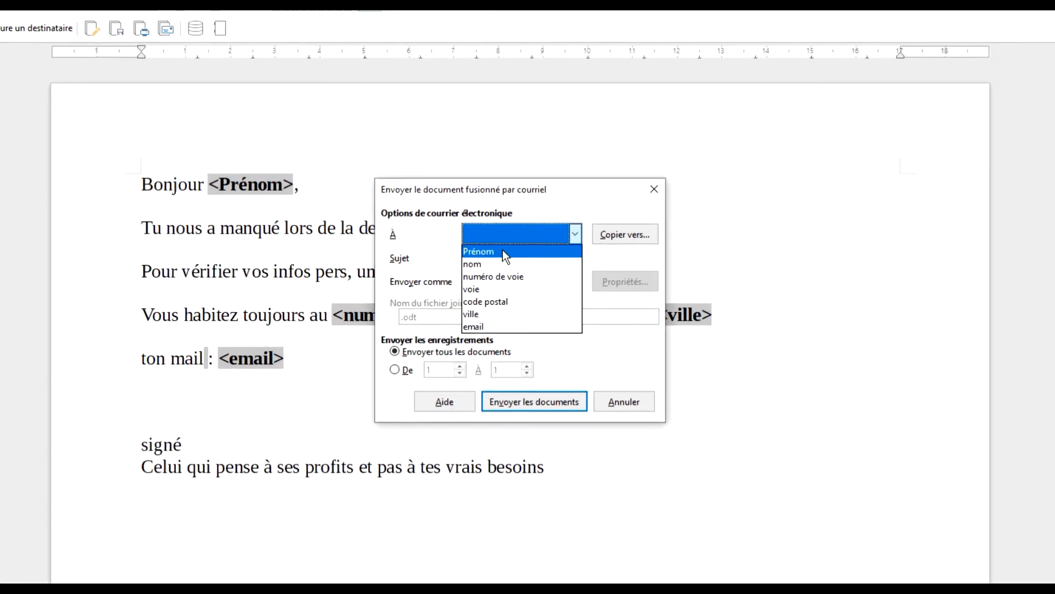
{"action": "left_click", "coordinate": [508, 255]}
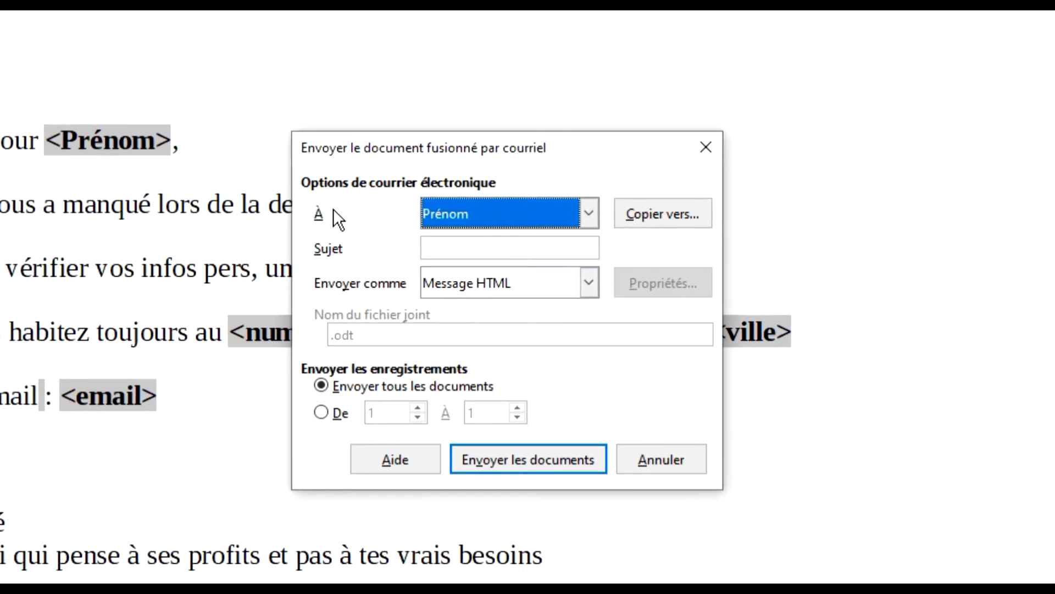
{"action": "left_click", "coordinate": [445, 203]}
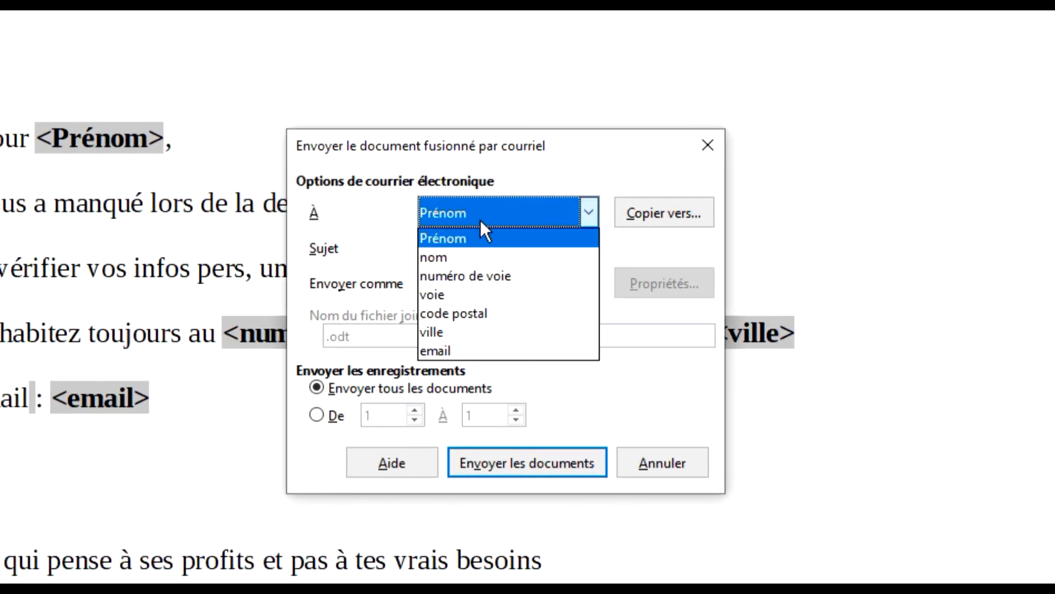
{"action": "left_click", "coordinate": [460, 348]}
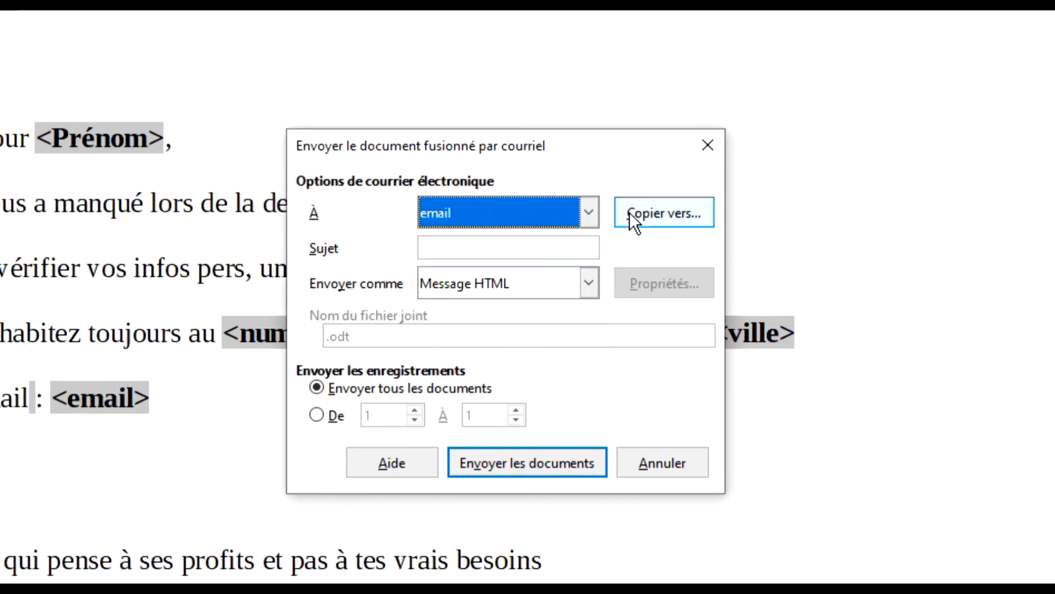
Set the e-mail subject to "SOLDES 2020" and send all the merged documents.
{"action": "left_click", "coordinate": [488, 248]}
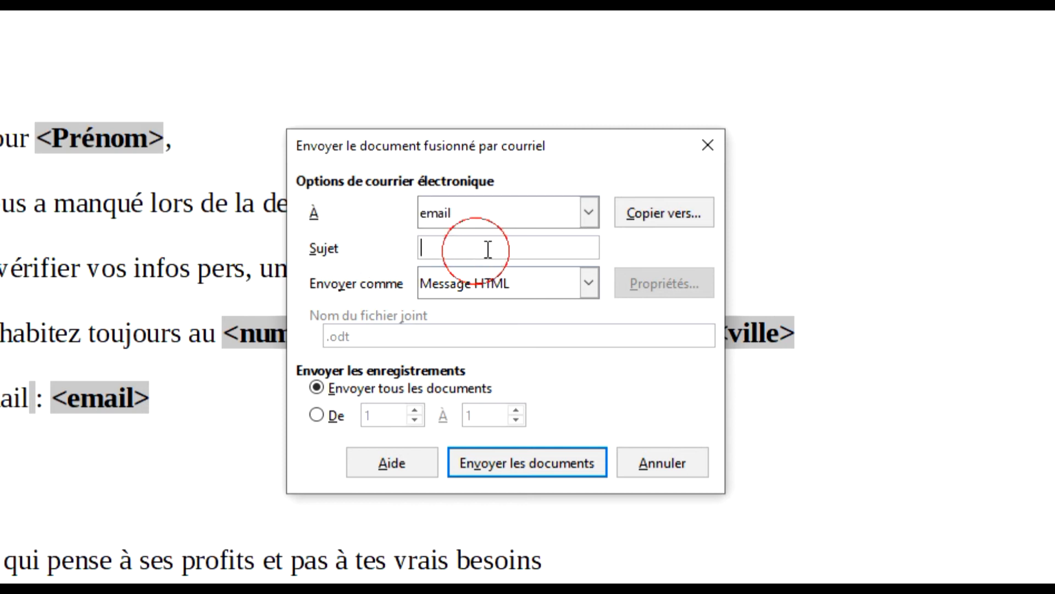
{"action": "type", "text": "SOLDES "}
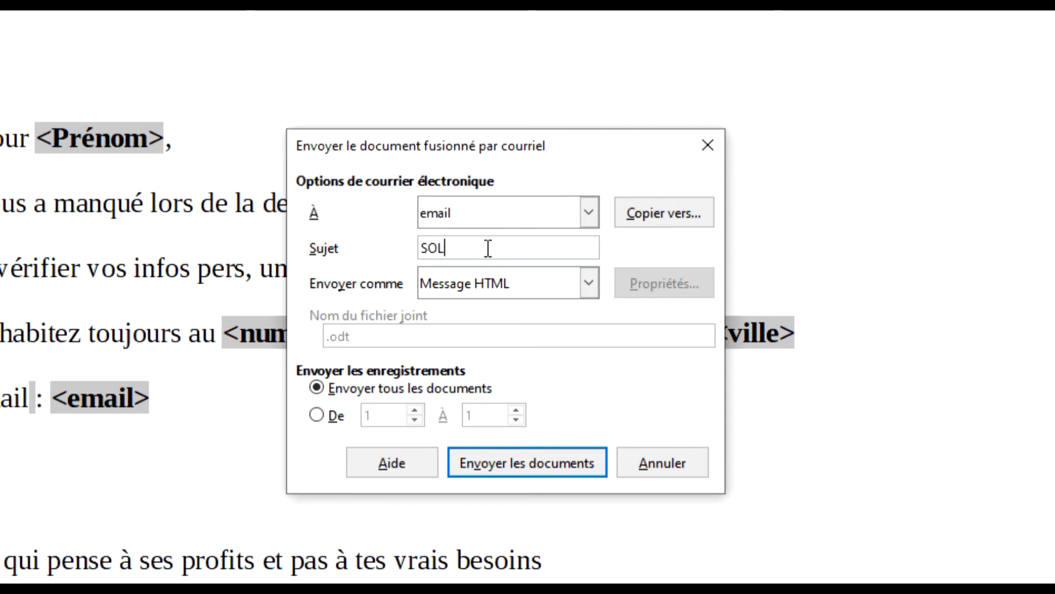
{"action": "type", "text": "2020"}
{"action": "left_click", "coordinate": [533, 462]}
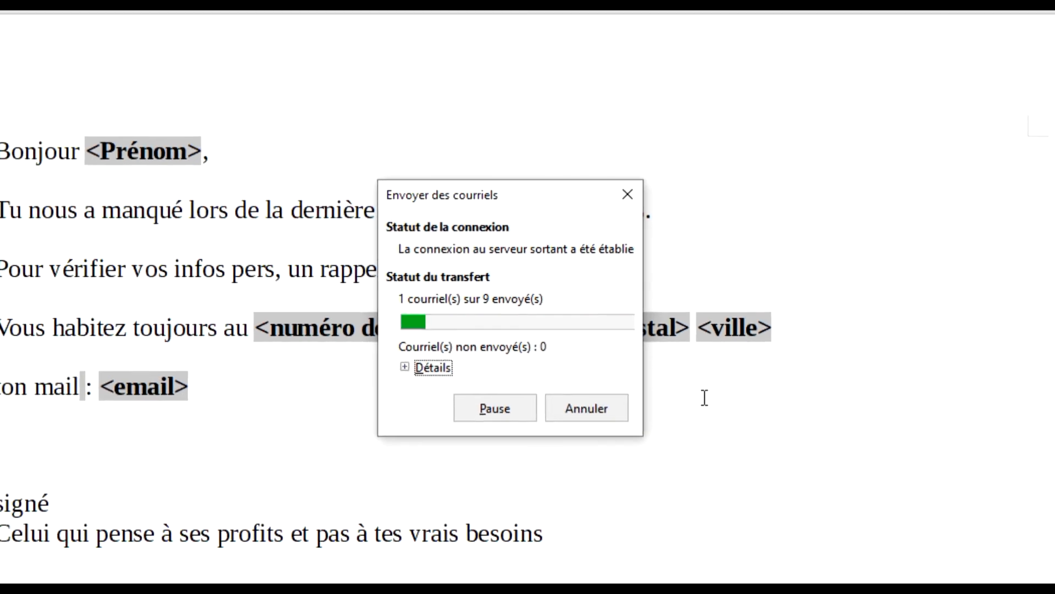
{"action": "left_click", "coordinate": [440, 351]}
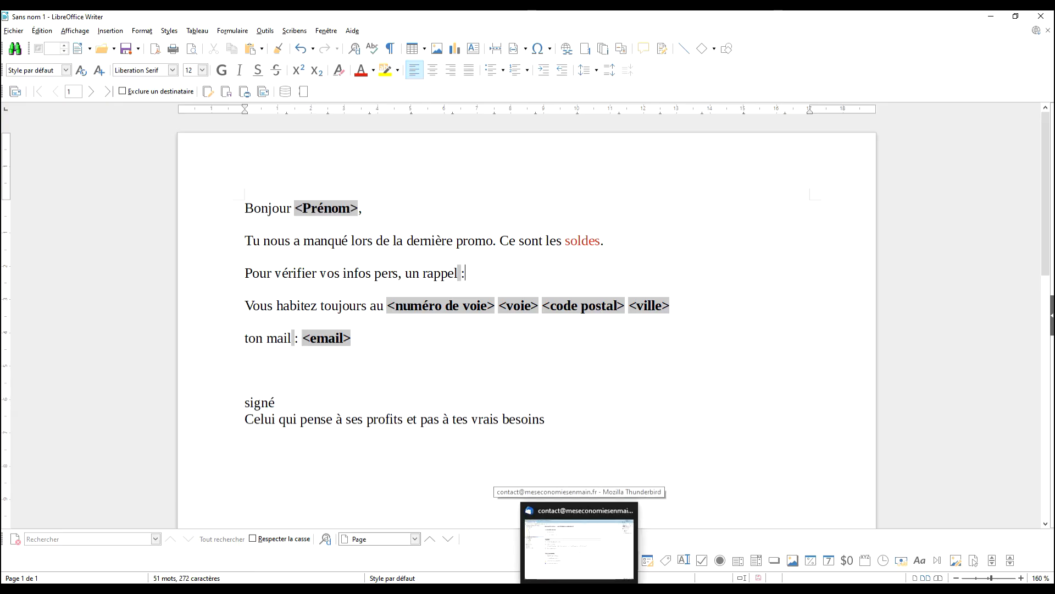
Switch to Thunderbird, read the SOLDES 2020 message in the first account's inbox and dismiss the new mail notification.
{"action": "left_click", "coordinate": [582, 542]}
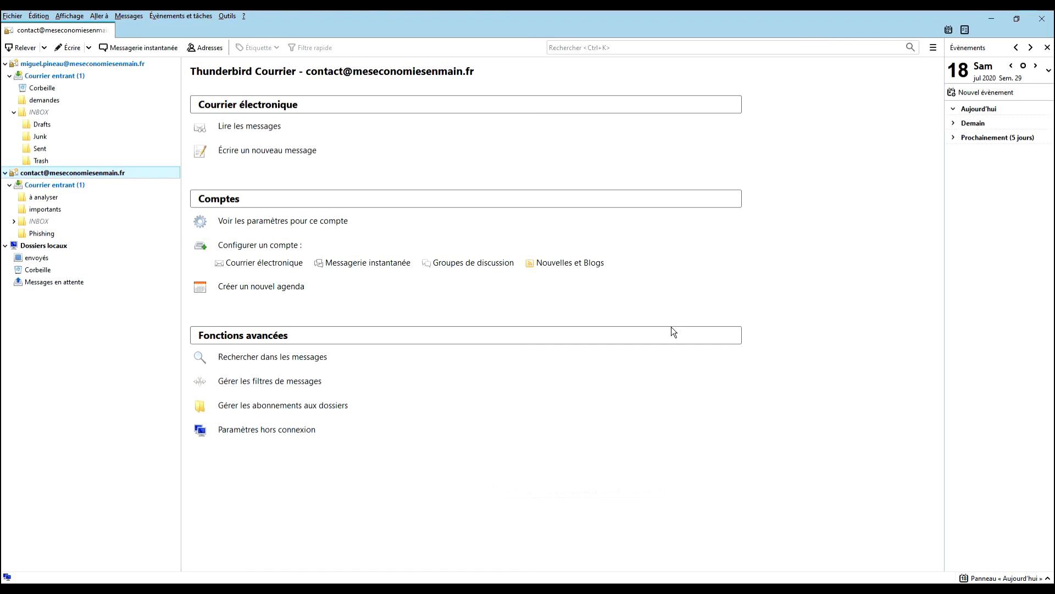
{"action": "left_click", "coordinate": [54, 75]}
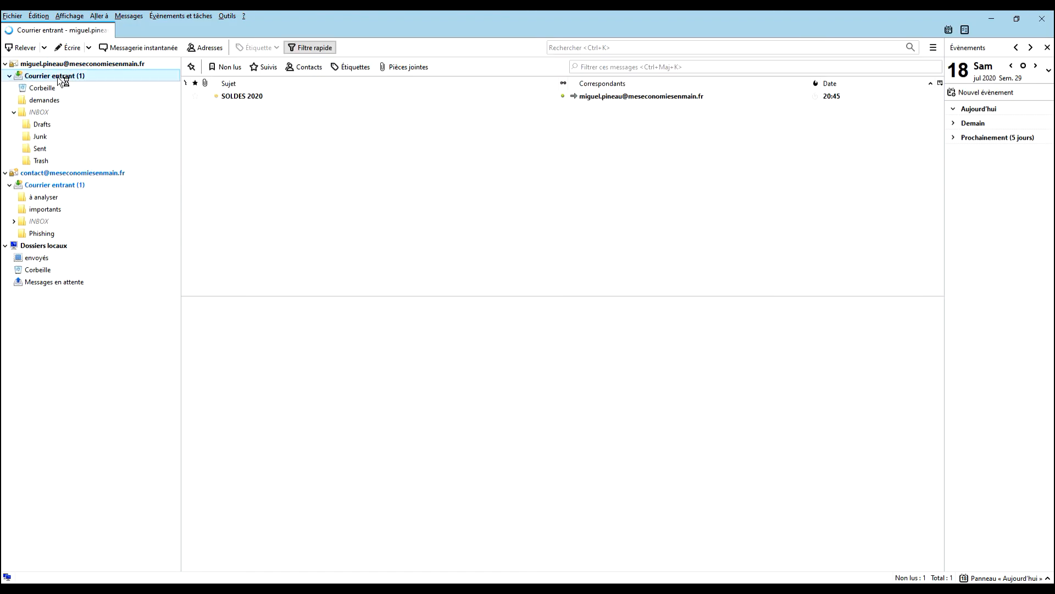
{"action": "left_click", "coordinate": [274, 97]}
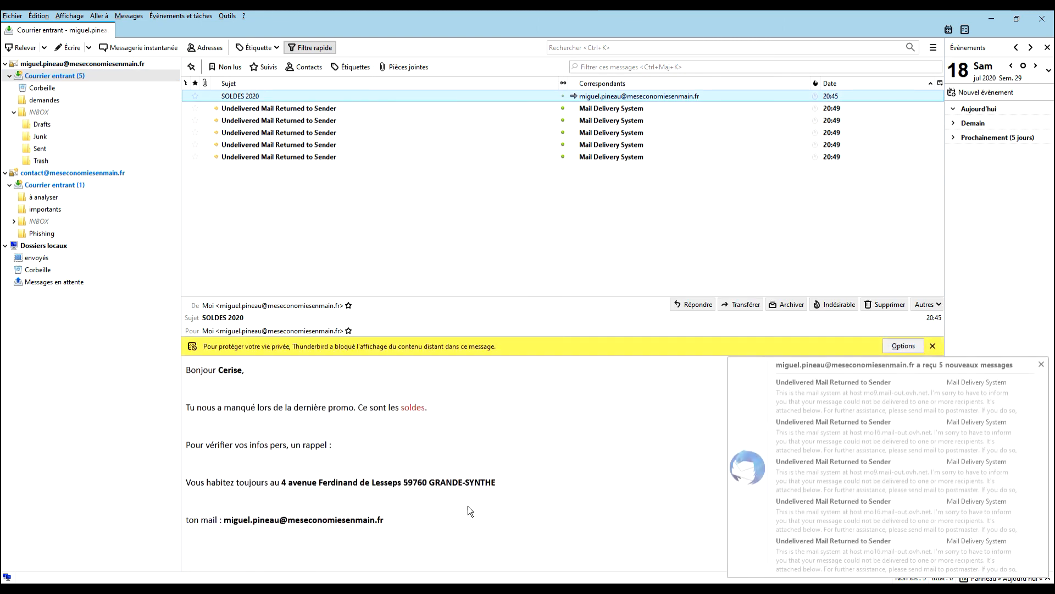
{"action": "left_click", "coordinate": [1041, 365]}
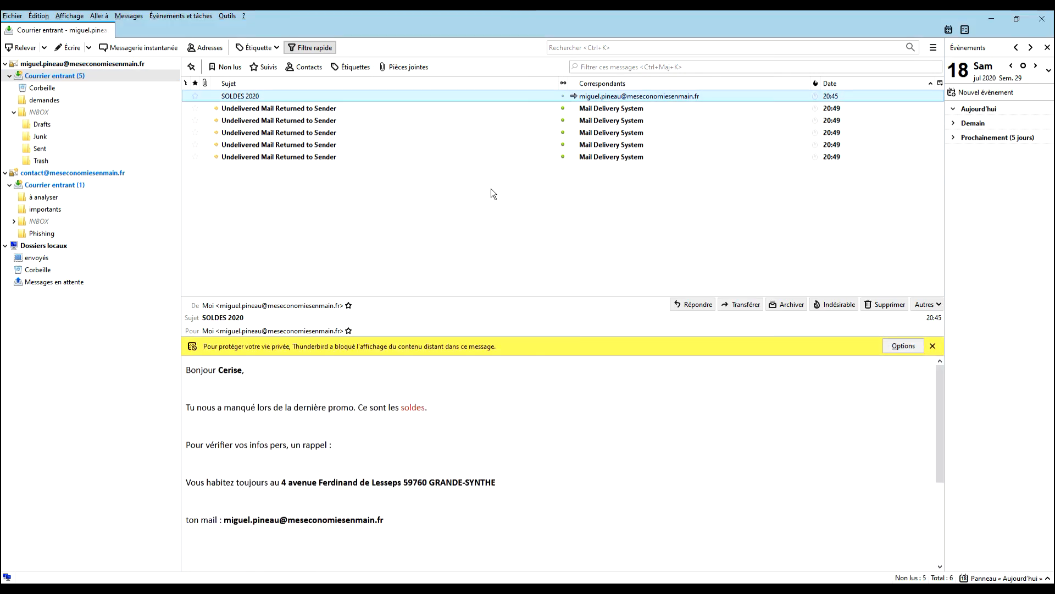
Read through the "Undelivered Mail Returned to Sender" messages in the first account's inbox.
{"action": "left_click", "coordinate": [285, 109]}
{"action": "left_click", "coordinate": [284, 121]}
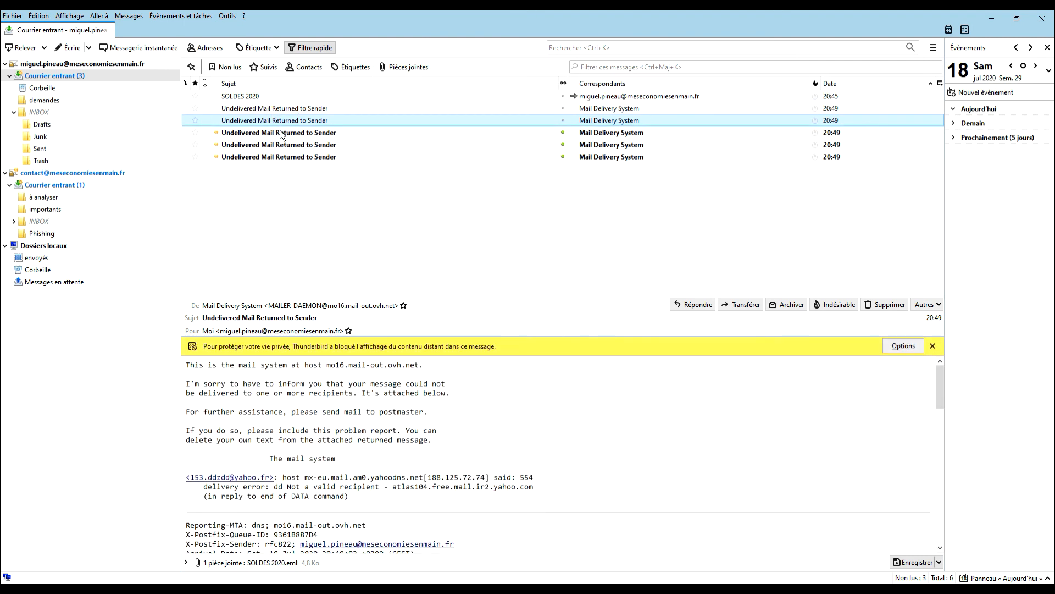
{"action": "left_click", "coordinate": [286, 133]}
{"action": "left_click", "coordinate": [288, 145]}
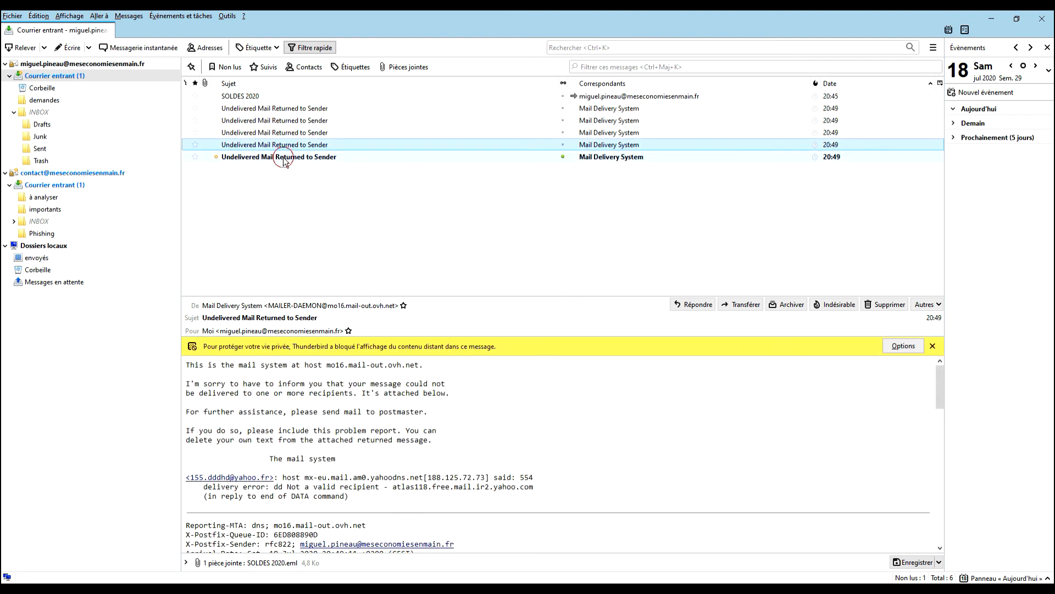
{"action": "left_click", "coordinate": [288, 156]}
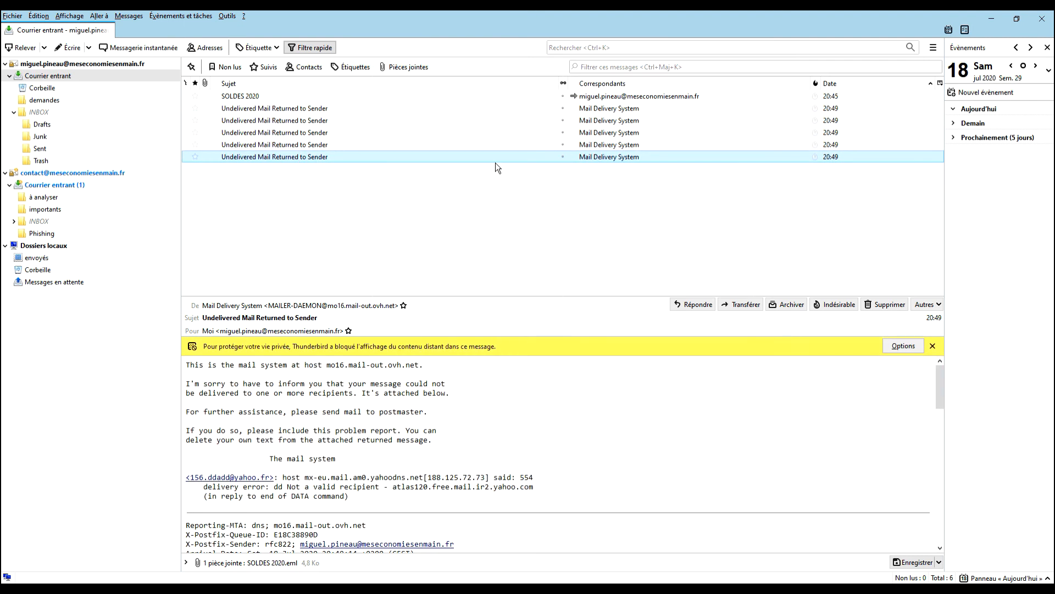
Open the SOLDES 2020 message in the second account's inbox and select the merged first name in the greeting.
{"action": "left_click", "coordinate": [66, 187]}
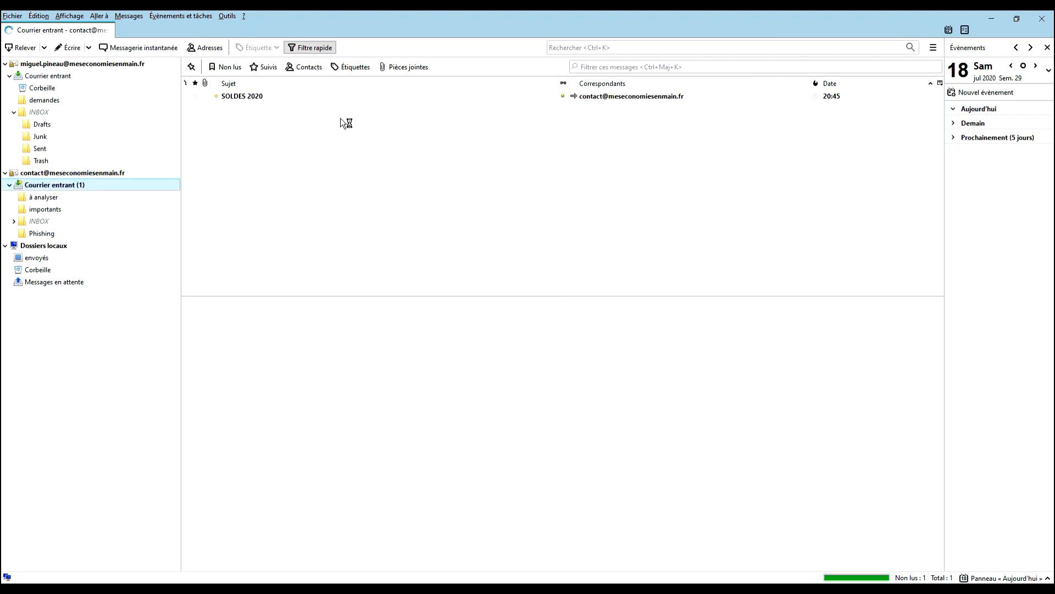
{"action": "left_click", "coordinate": [248, 96]}
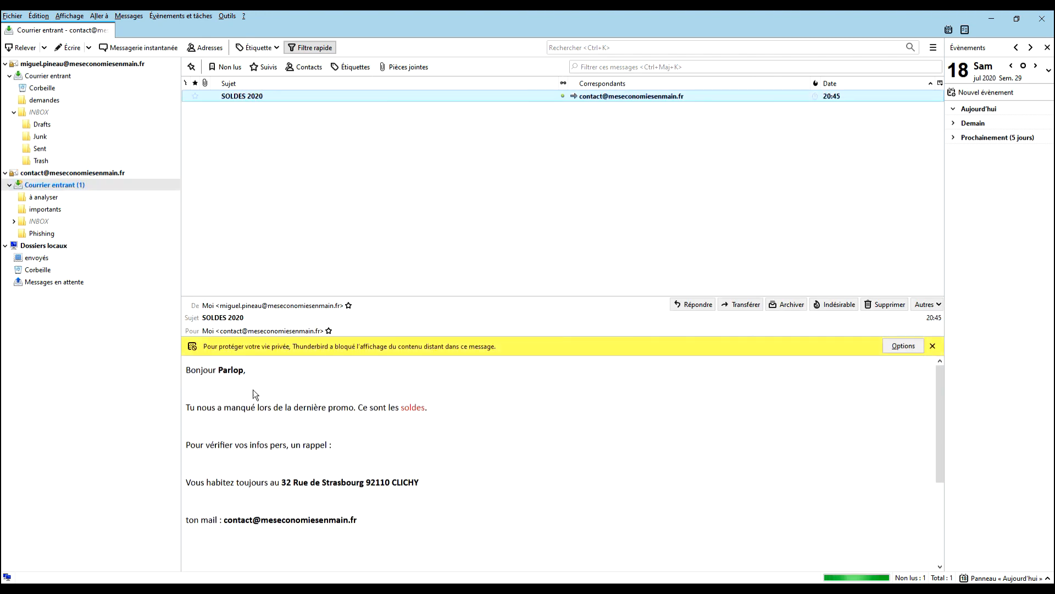
{"action": "left_click", "coordinate": [226, 369]}
{"action": "double_click", "coordinate": [226, 368]}
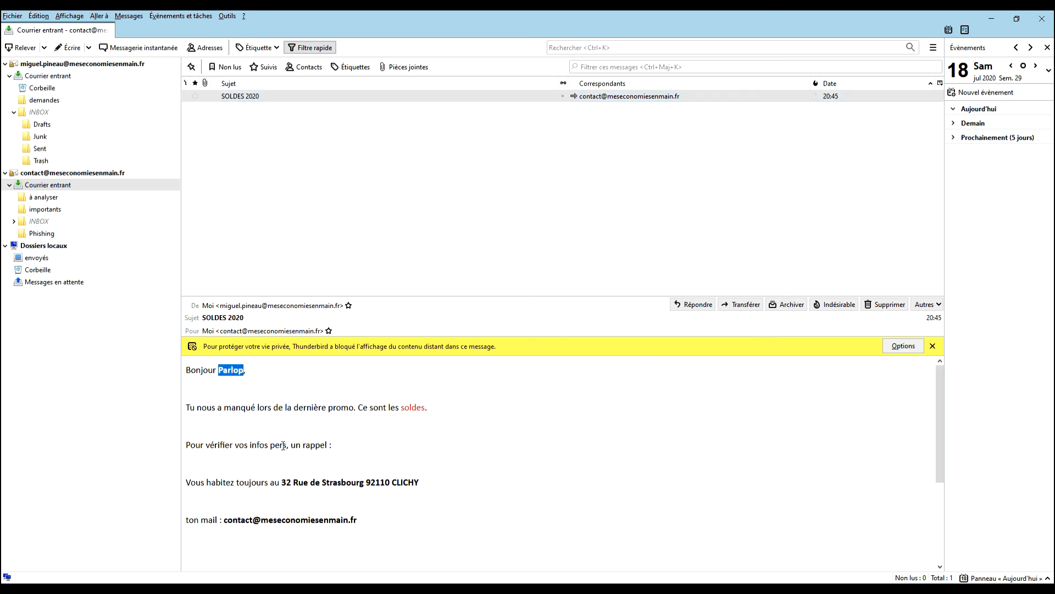
Highlight the merged postal address in the second account's message, and read the whole SOLDES 2020 message in the first account's inbox for comparison.
{"action": "left_click_drag", "start_coordinate": [287, 482], "coordinate": [439, 486]}
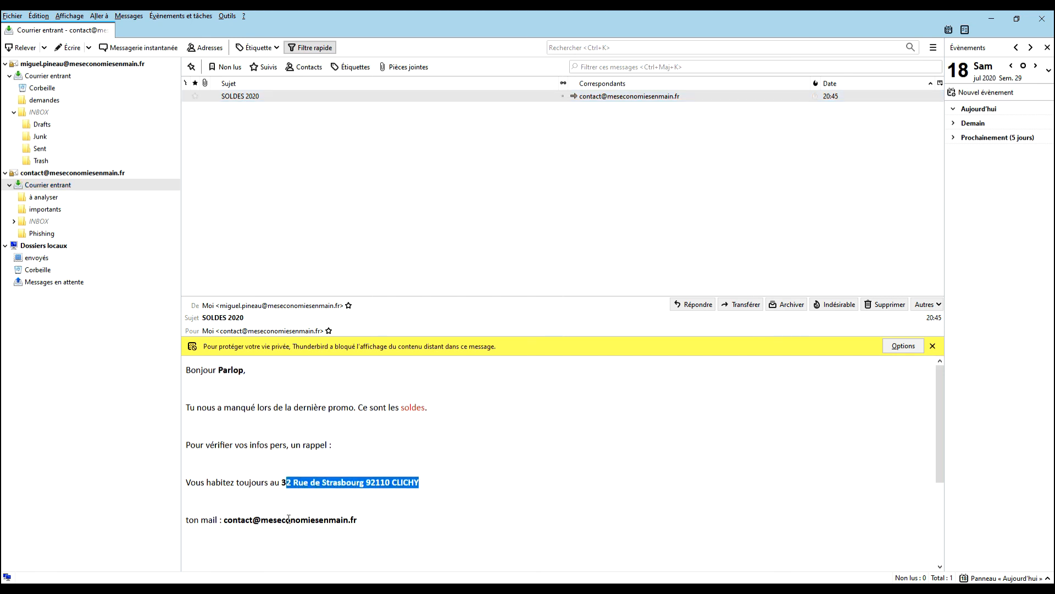
{"action": "left_click", "coordinate": [49, 76]}
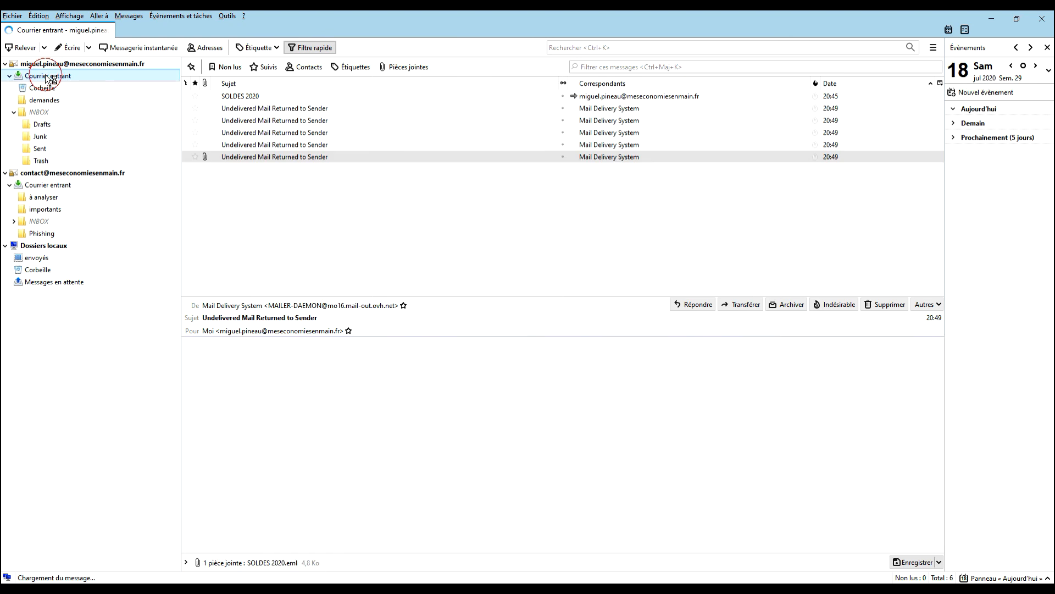
{"action": "left_click", "coordinate": [273, 96]}
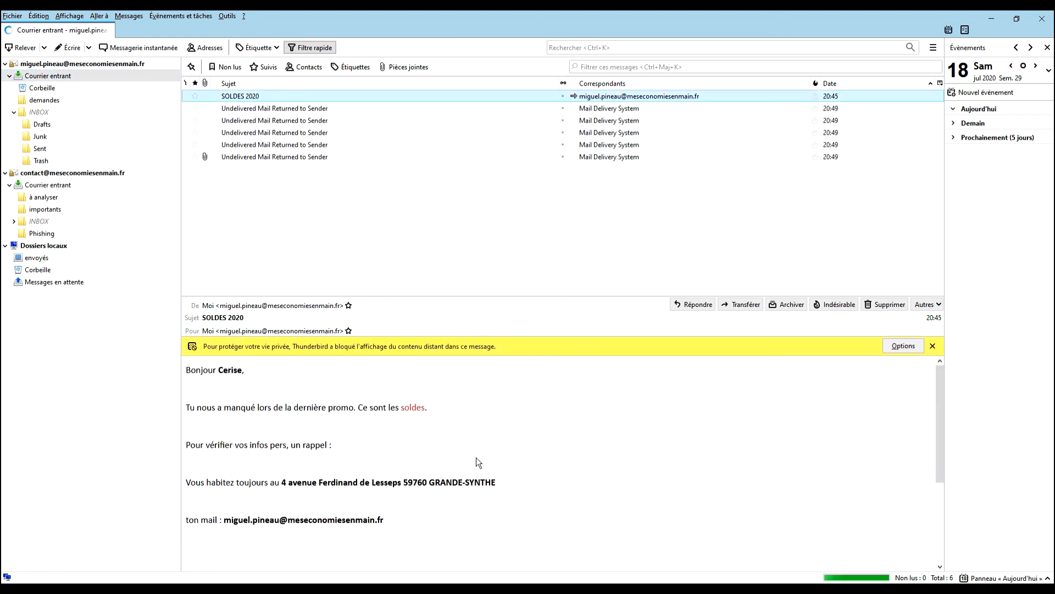
{"action": "left_click", "coordinate": [290, 108]}
{"action": "left_click", "coordinate": [293, 97]}
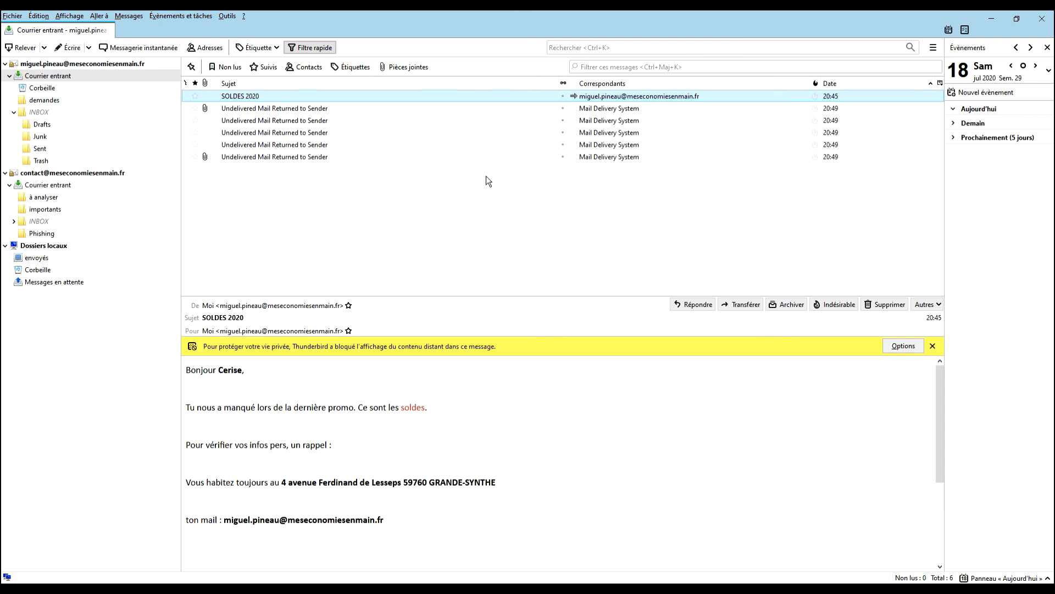
{"action": "scroll", "coordinate": [569, 484], "scroll_direction": "down", "scroll_amount": 5}
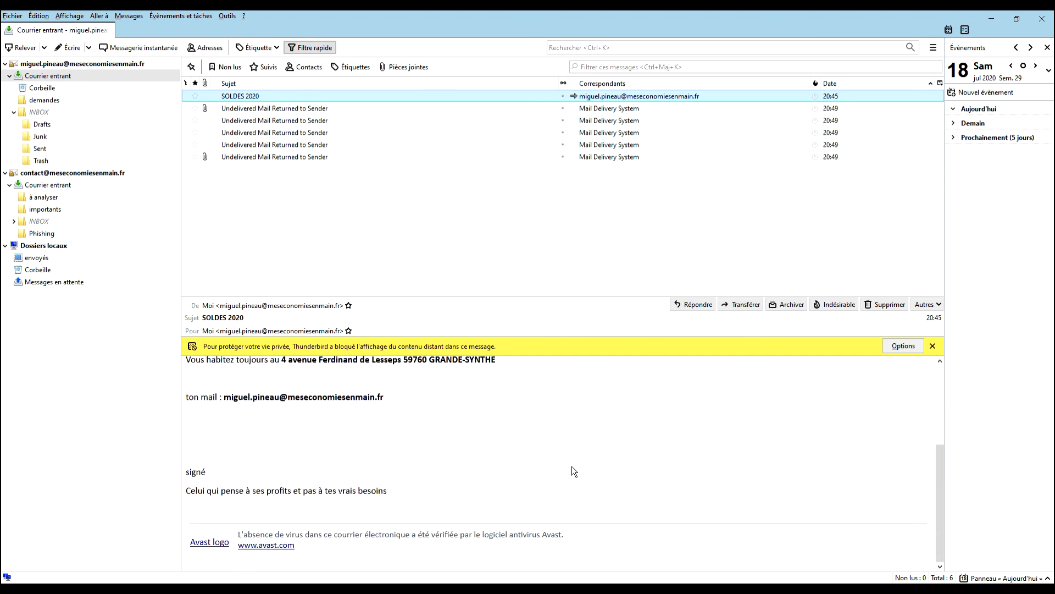
{"action": "scroll", "coordinate": [573, 464], "scroll_direction": "up", "scroll_amount": 4}
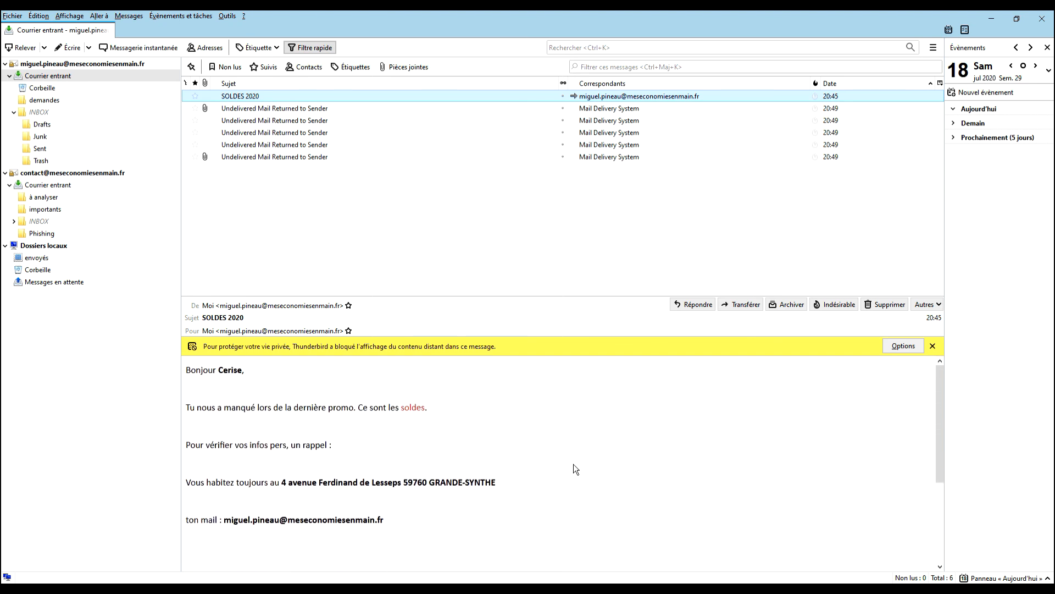
{"action": "scroll", "coordinate": [573, 464], "scroll_direction": "down", "scroll_amount": 2}
Open the first account's SOLDES 2020 message in its own tab, highlight the signature line and dismiss the blocked remote content notice.
{"action": "double_click", "coordinate": [354, 97]}
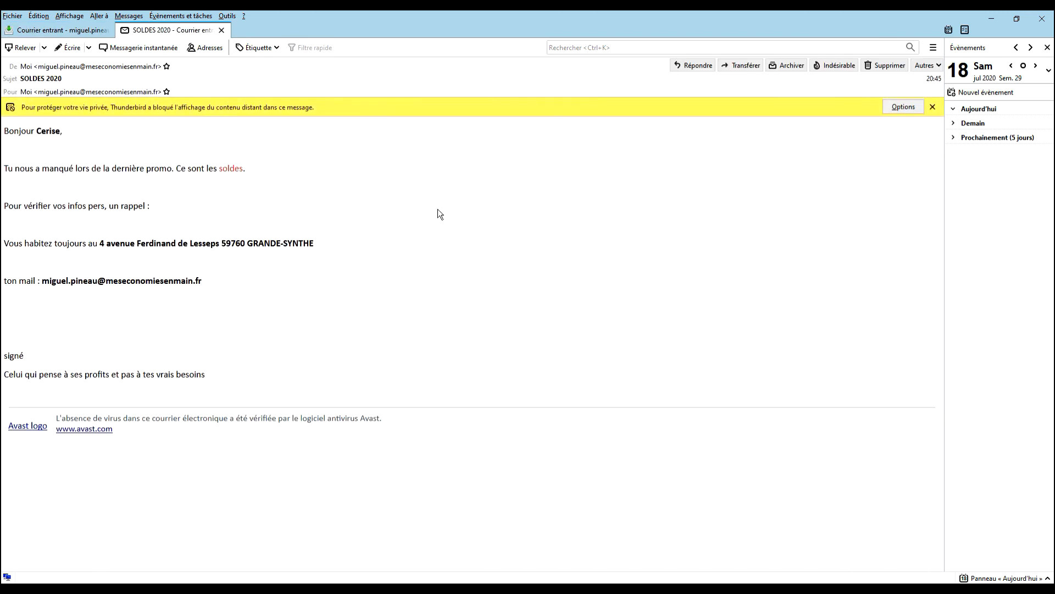
{"action": "left_click_drag", "start_coordinate": [2, 374], "coordinate": [234, 372]}
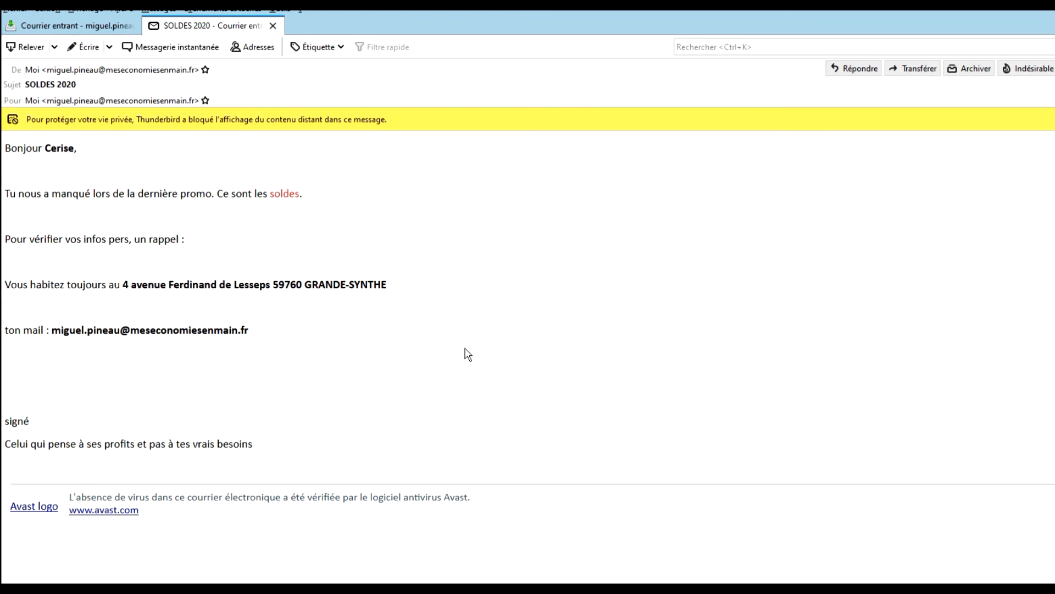
{"action": "mouse_move", "coordinate": [280, 444]}
{"action": "left_mouse_down"}
{"action": "mouse_move", "coordinate": [144, 443]}
{"action": "mouse_move", "coordinate": [203, 407]}
{"action": "left_mouse_up"}
{"action": "left_click", "coordinate": [190, 389]}
{"action": "left_click", "coordinate": [1053, 119]}
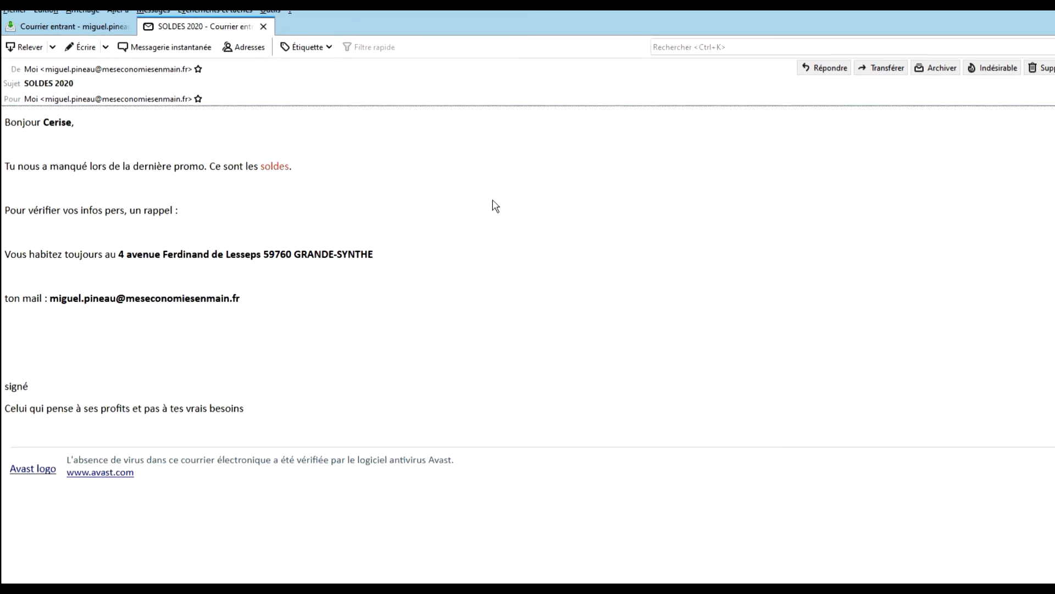